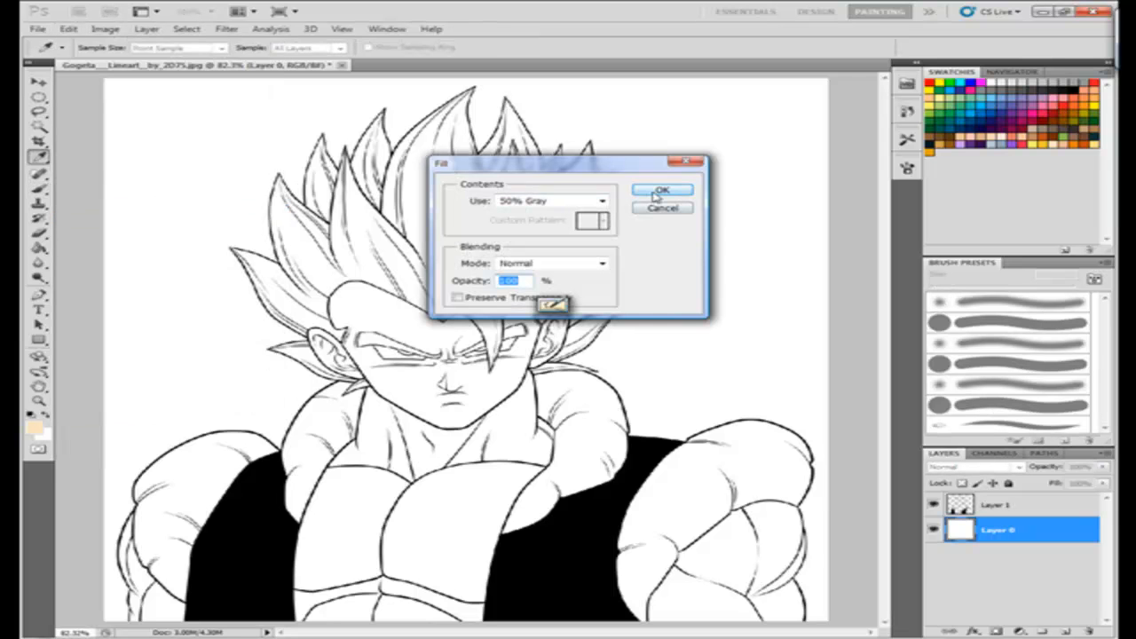
Fill the background layer with 50% gray at 100% opacity and add four empty layers above it.
left_click(661, 193)
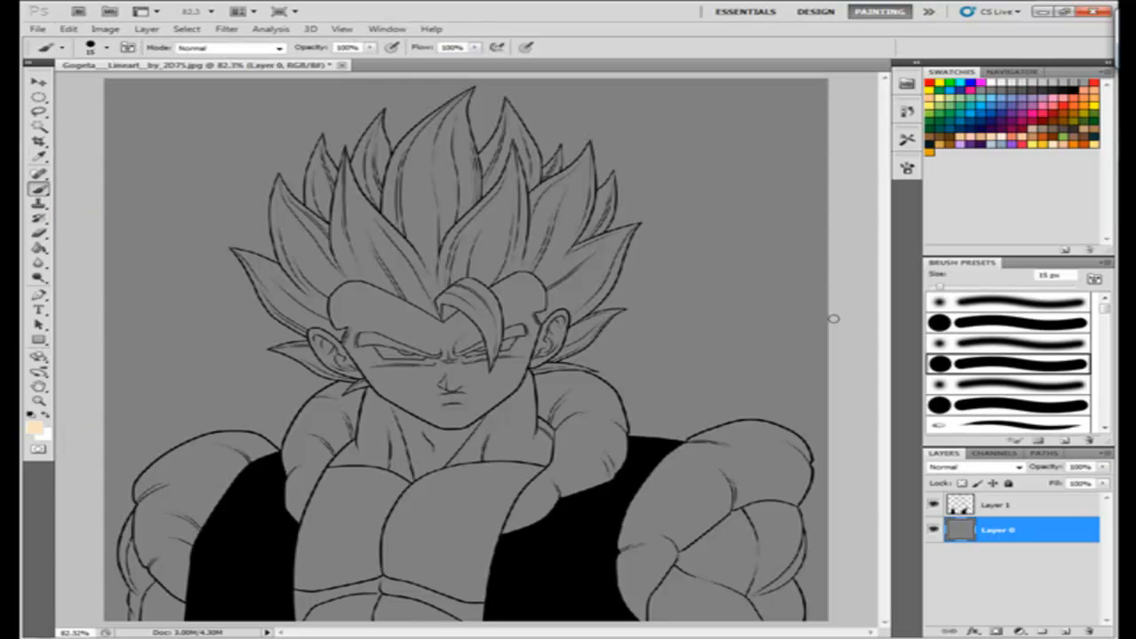
left_click(1067, 631)
left_click(1066, 631)
left_click(1066, 632)
left_click(1067, 632)
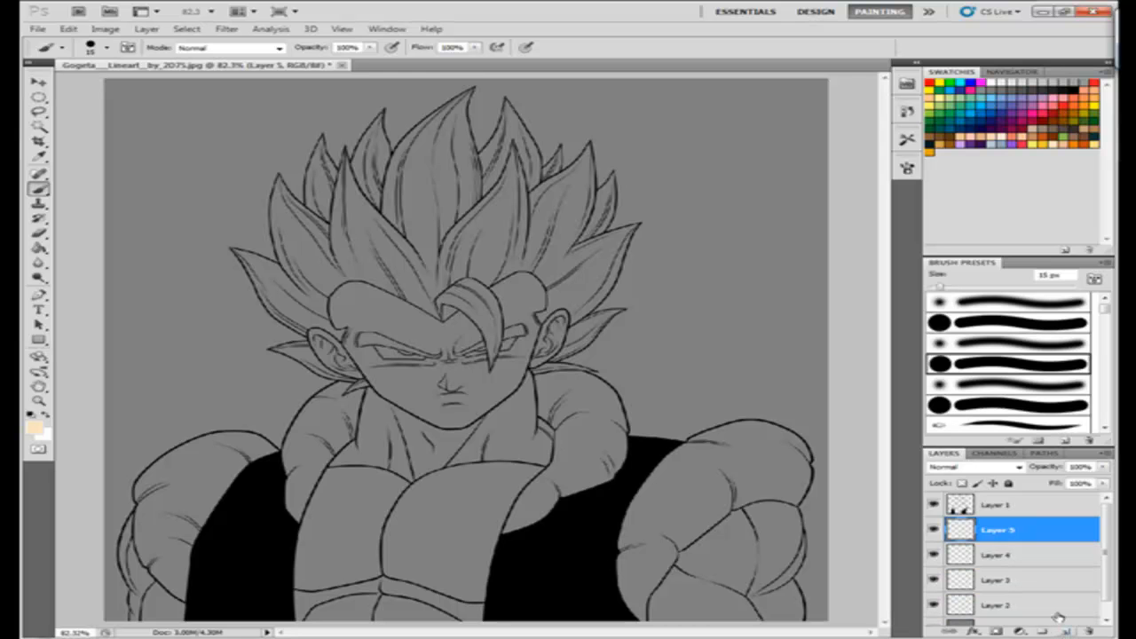
Rename Layer 5 as yellow and Layer 4 as eyes.
double_click(996, 533)
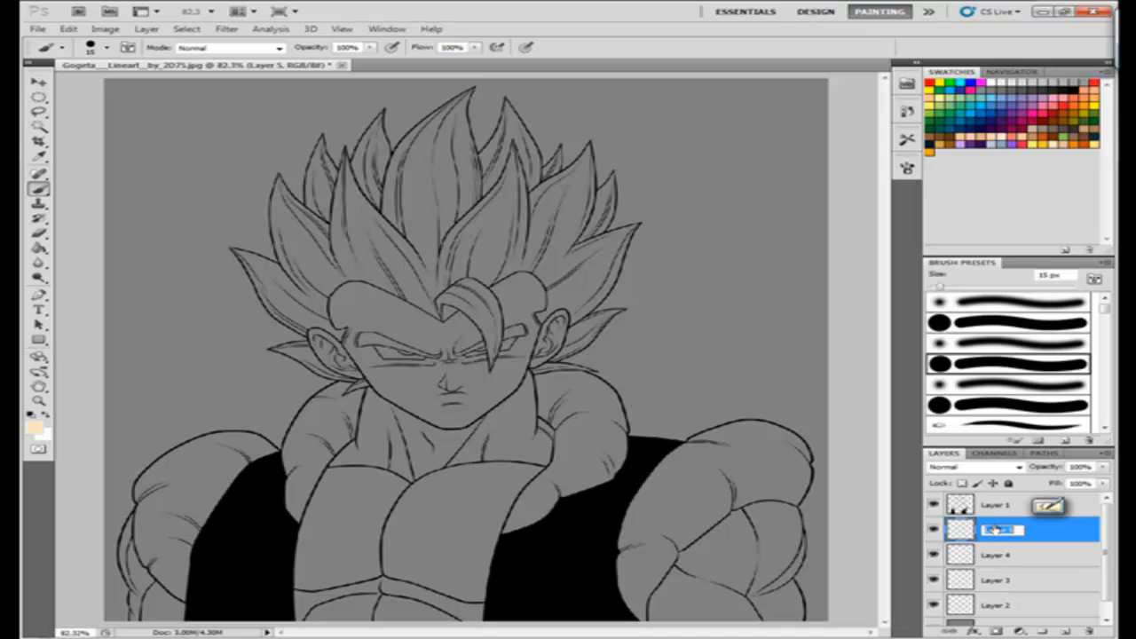
type("s")
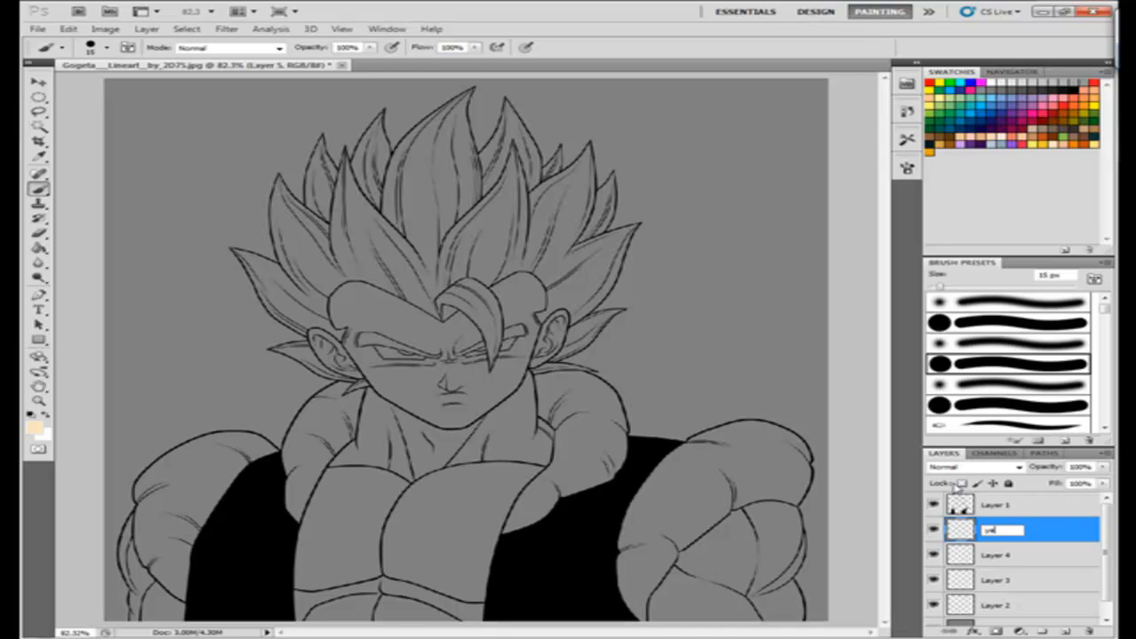
key("Return")
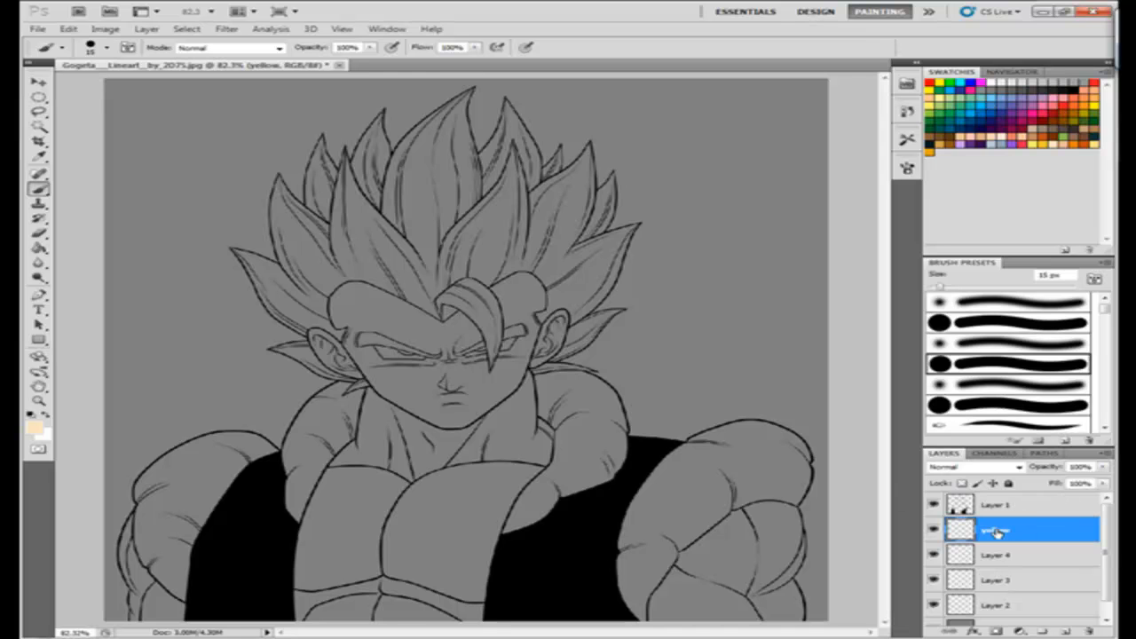
left_click(1000, 557)
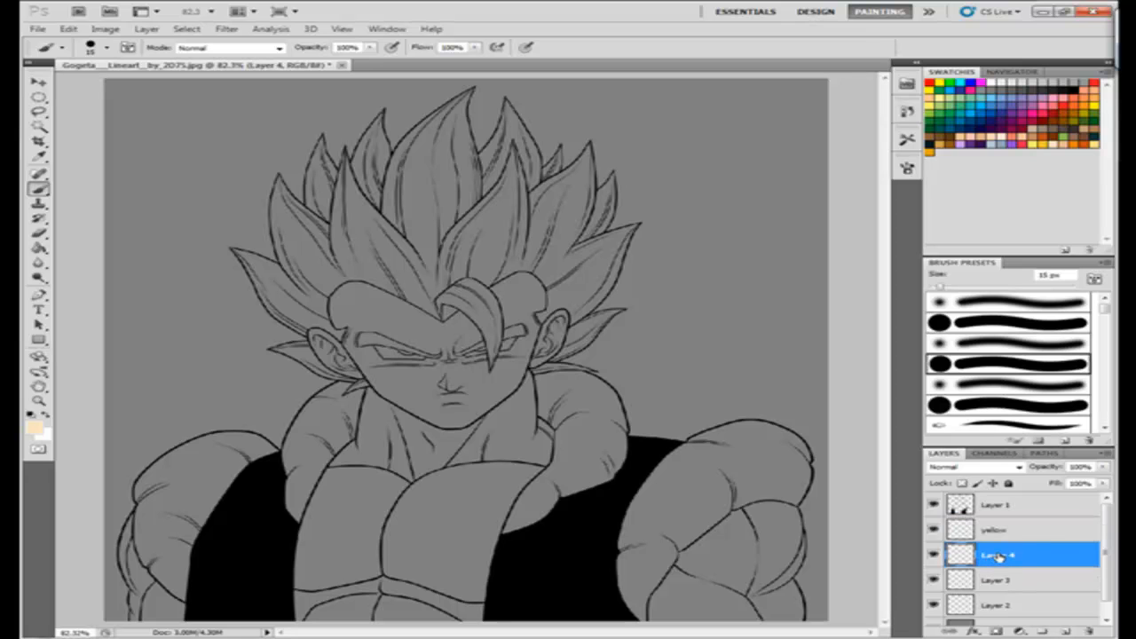
double_click(998, 557)
type("s")
key("Return")
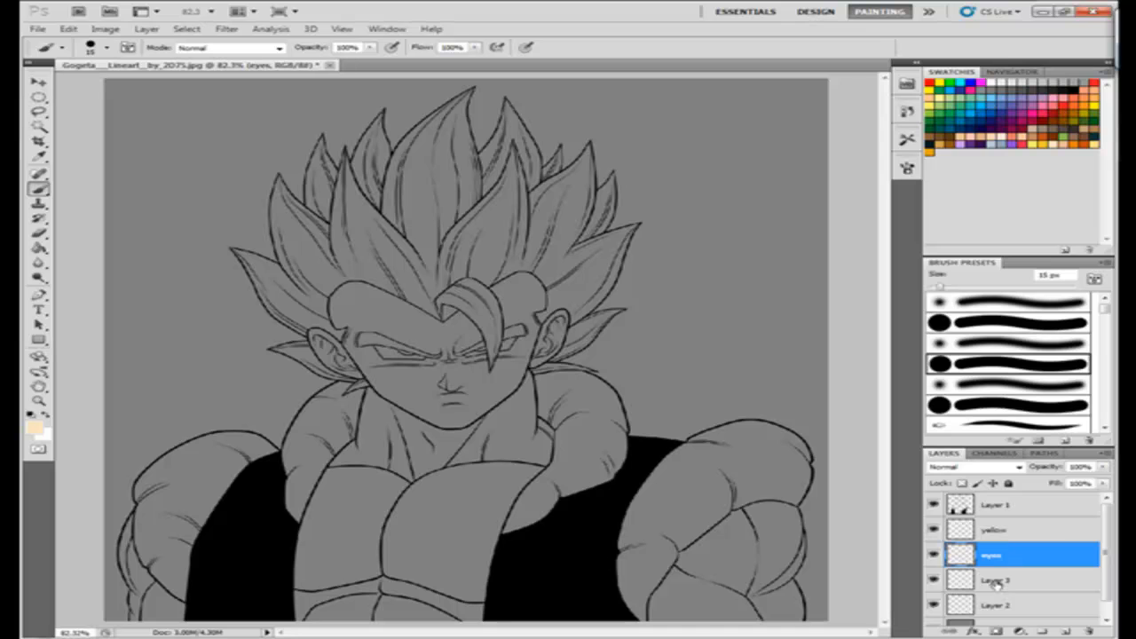
Rename Layer 3 as skin.
double_click(995, 581)
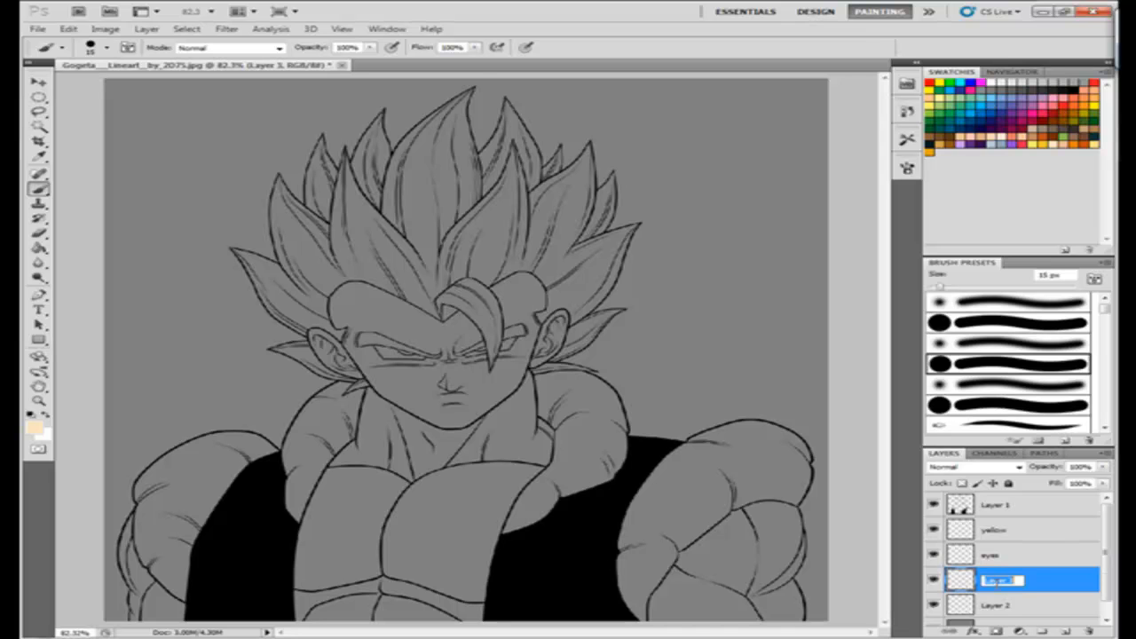
type("skin")
key("Return")
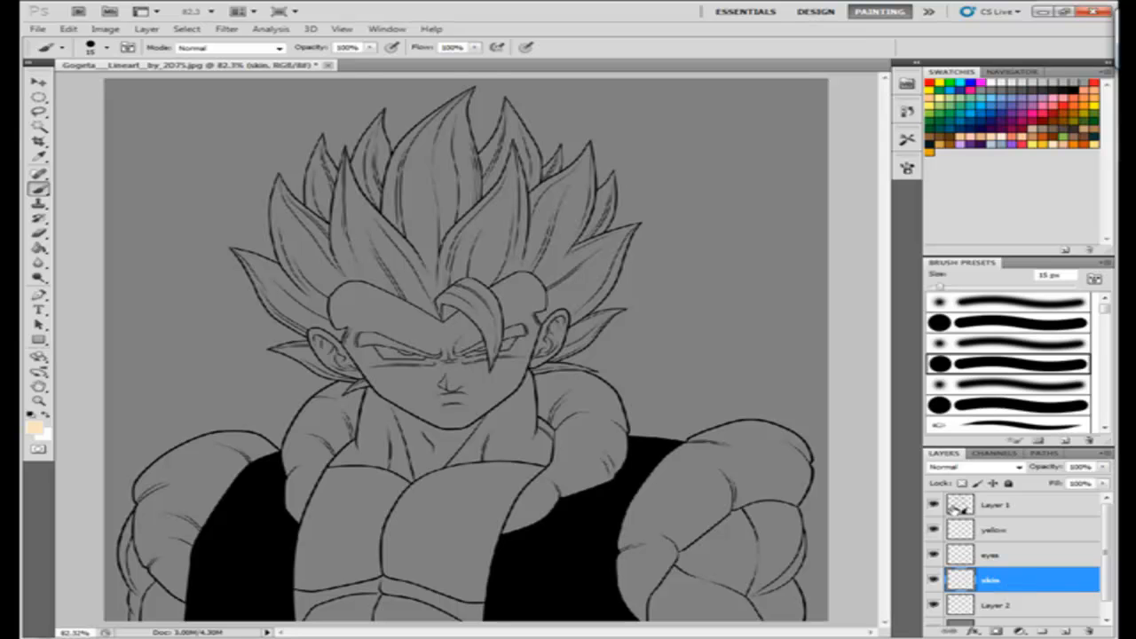
Move Layer 2 above the skin layer and rename it orange.
left_click_drag(992, 608, 995, 584)
double_click(995, 584)
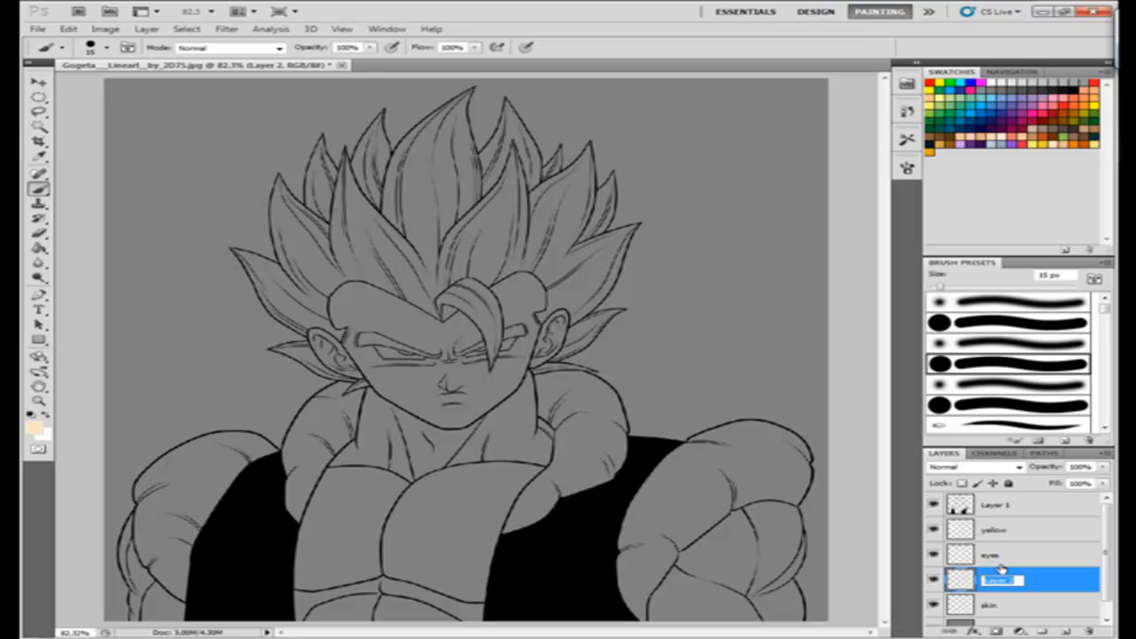
type("orange")
key("Return")
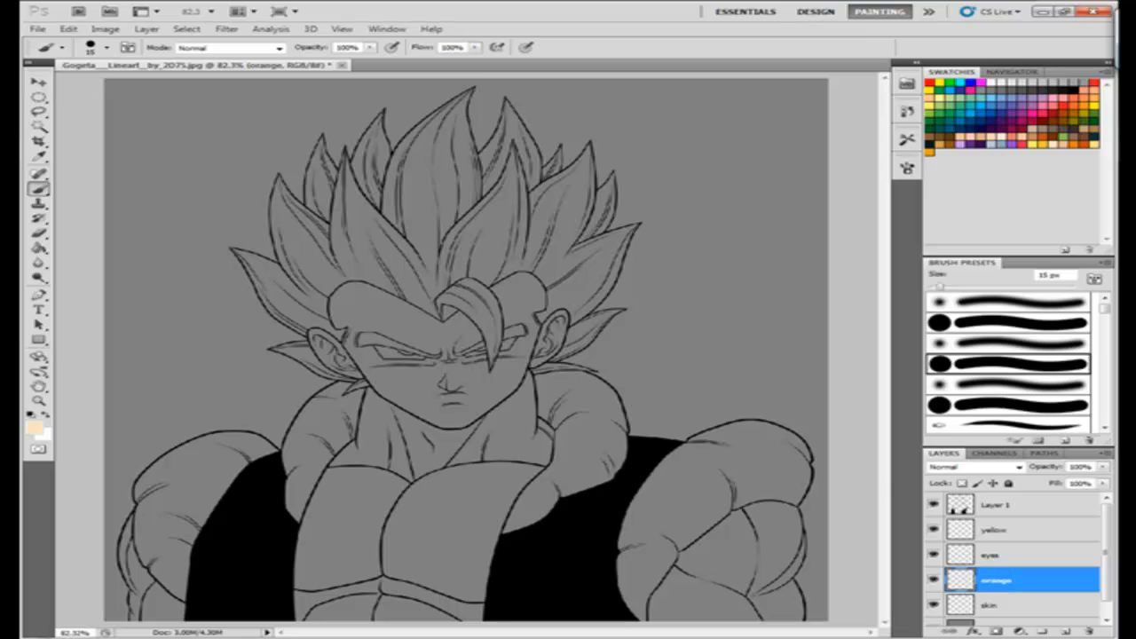
On the skin layer, paint the skin along the eyebrow beside the hair strand in pale peach with a small hard round brush.
left_click(974, 531)
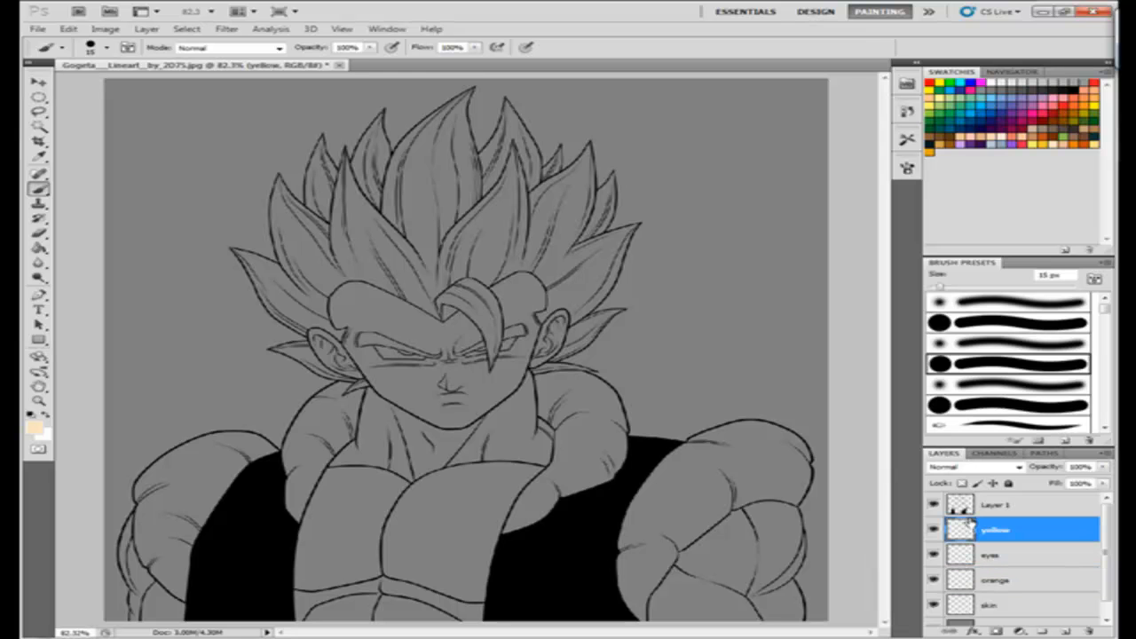
left_click(962, 613)
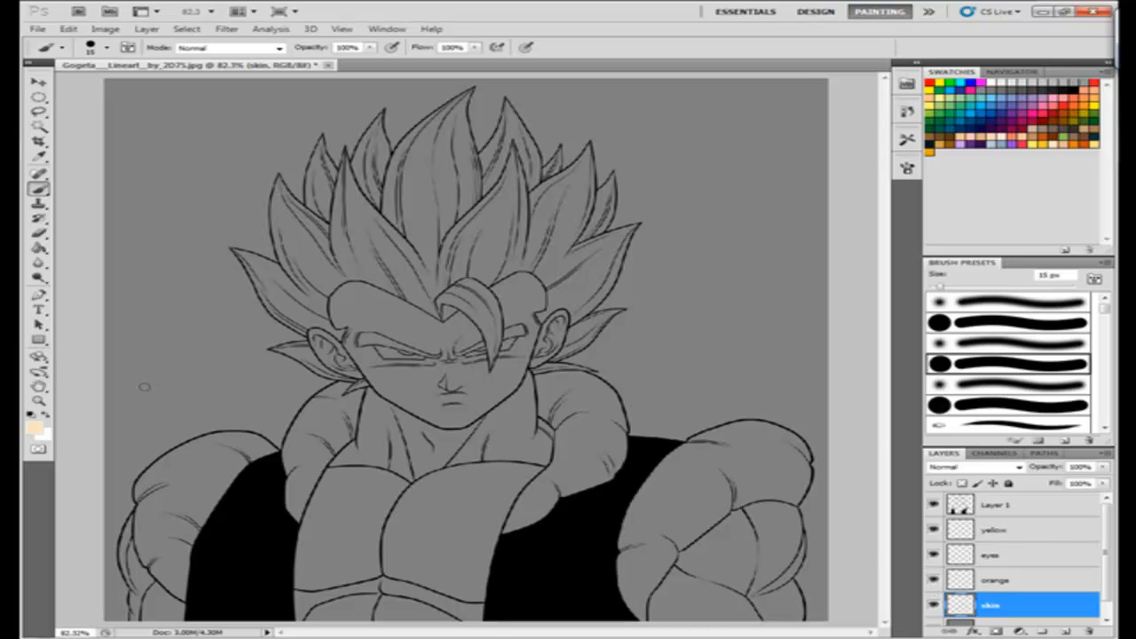
scroll(449, 373, "up", 3)
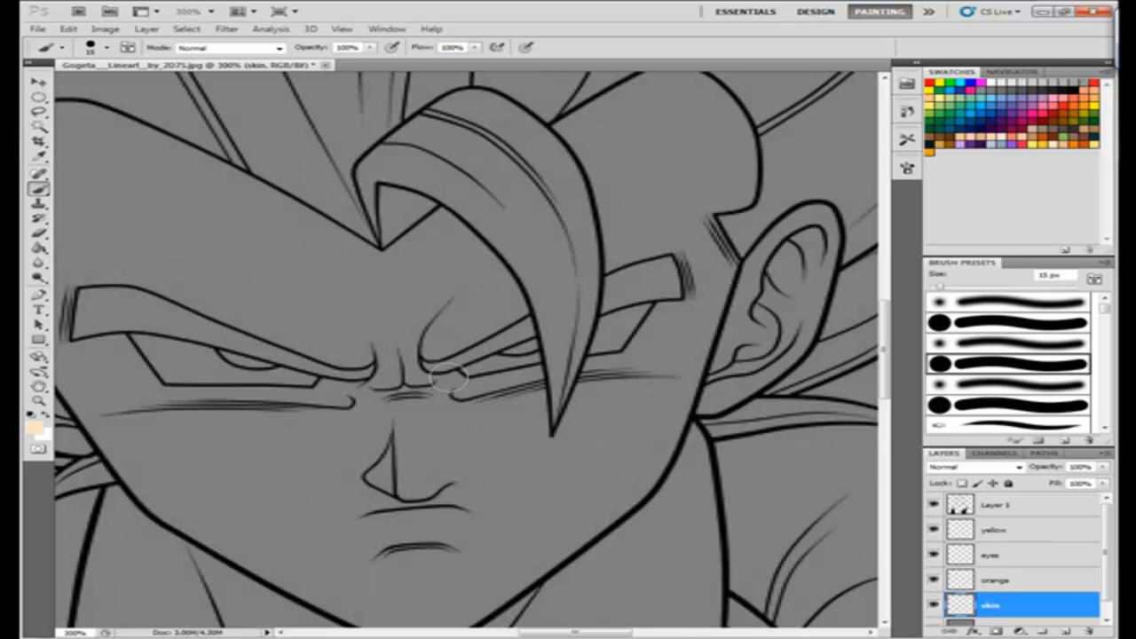
key("bracketleft")
key("bracketleft")
left_click(106, 47)
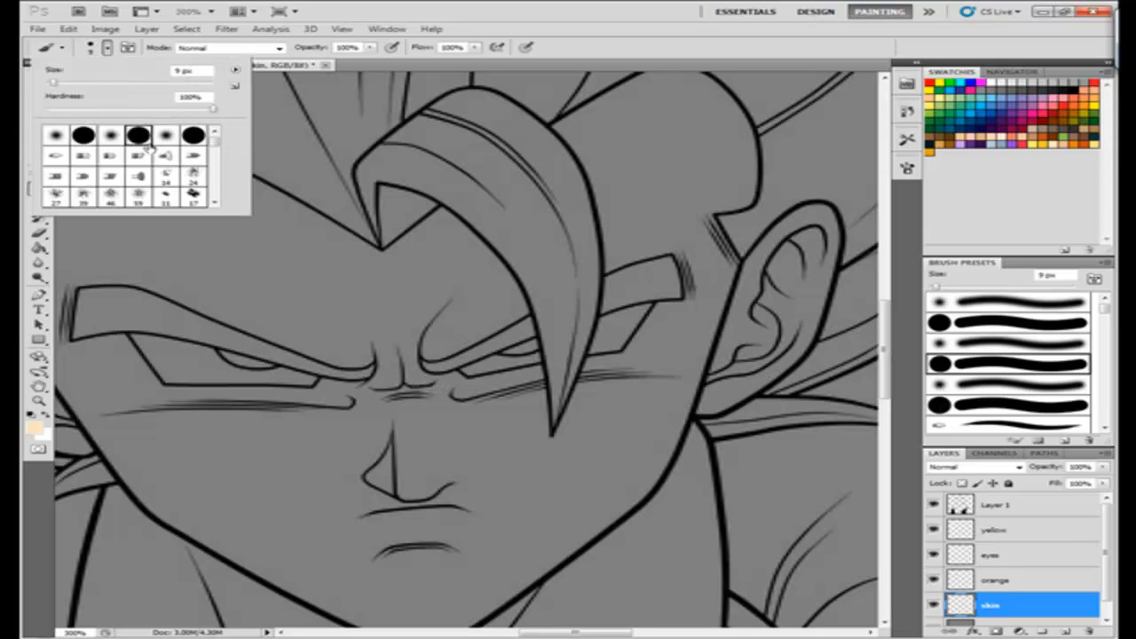
left_click(415, 15)
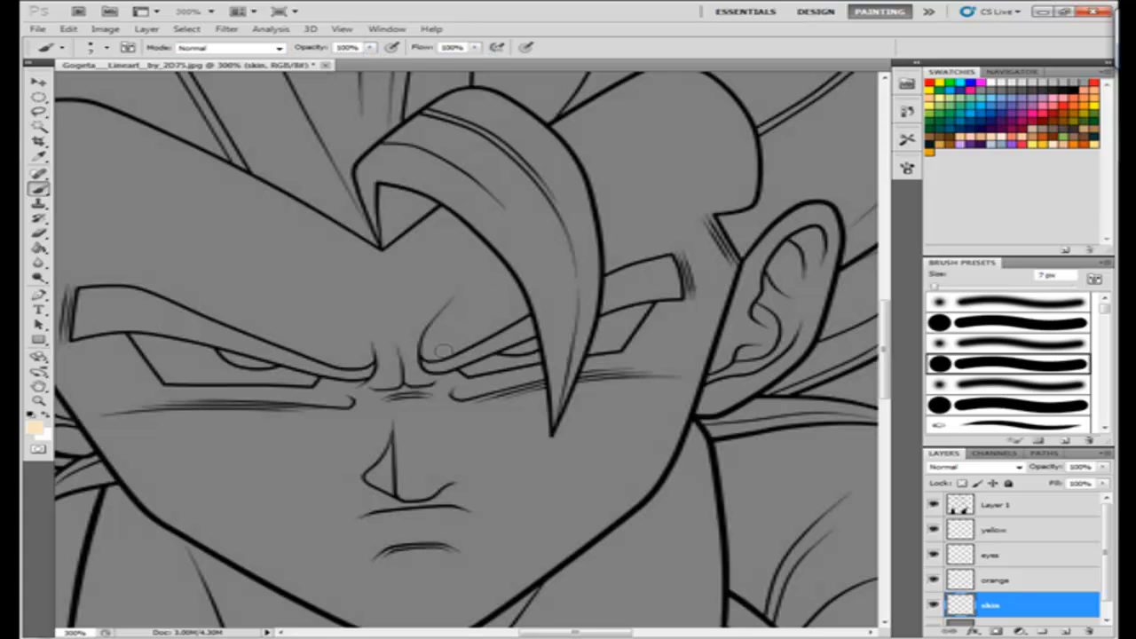
mouse_move(444, 327)
left_mouse_down()
mouse_move(428, 348)
mouse_move(444, 355)
mouse_move(516, 314)
left_mouse_up()
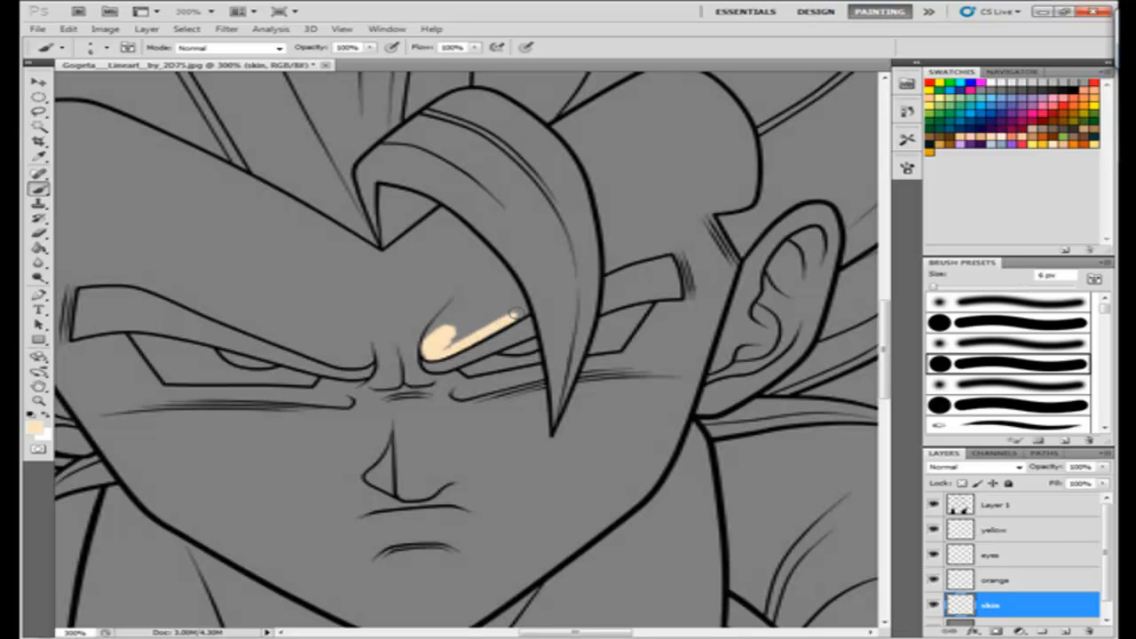
mouse_move(442, 212)
left_mouse_down()
mouse_move(521, 302)
mouse_move(509, 270)
mouse_move(506, 292)
mouse_move(440, 215)
mouse_move(401, 241)
mouse_move(435, 222)
mouse_move(417, 261)
mouse_move(452, 233)
mouse_move(508, 305)
mouse_move(437, 346)
mouse_move(483, 312)
mouse_move(438, 344)
mouse_move(457, 315)
mouse_move(432, 346)
mouse_move(459, 337)
mouse_move(492, 273)
mouse_move(472, 273)
mouse_move(483, 266)
mouse_move(448, 228)
mouse_move(442, 276)
mouse_move(454, 300)
mouse_move(470, 267)
mouse_move(433, 339)
mouse_move(446, 257)
mouse_move(370, 285)
mouse_move(393, 300)
mouse_move(405, 378)
mouse_move(429, 414)
mouse_move(447, 413)
mouse_move(449, 463)
mouse_move(440, 393)
mouse_move(453, 417)
left_mouse_up()
key("bracketright")
key("bracketright")
key("bracketright")
key("bracketright")
key("bracketright")
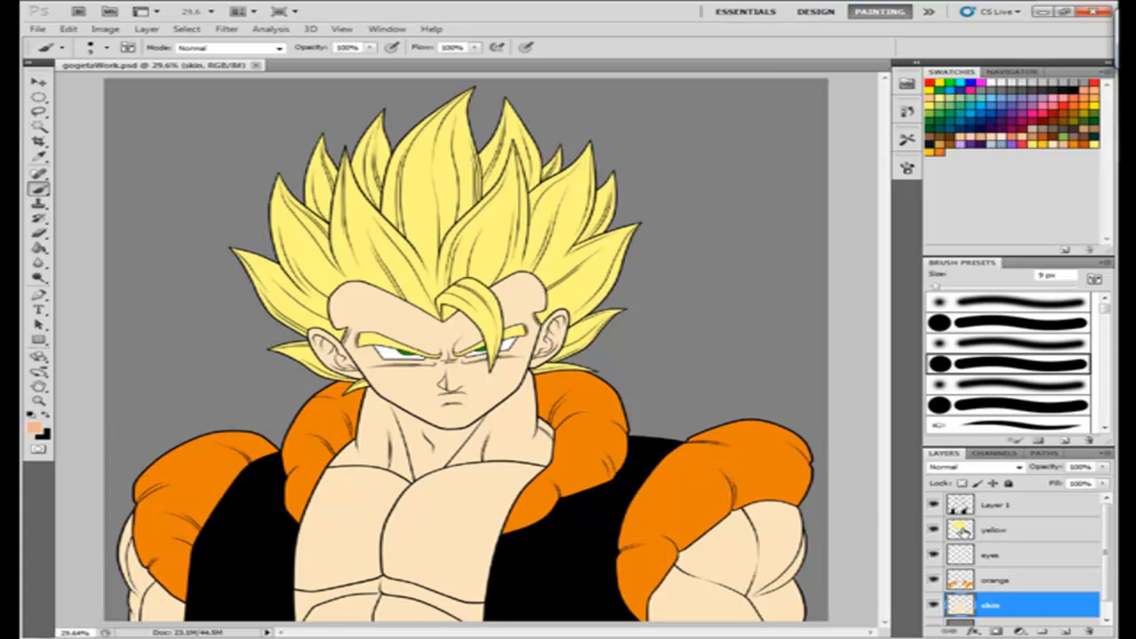
Hide and reshow the yellow layer to check which parts of the drawing it colours.
left_click(964, 531)
left_click(933, 530)
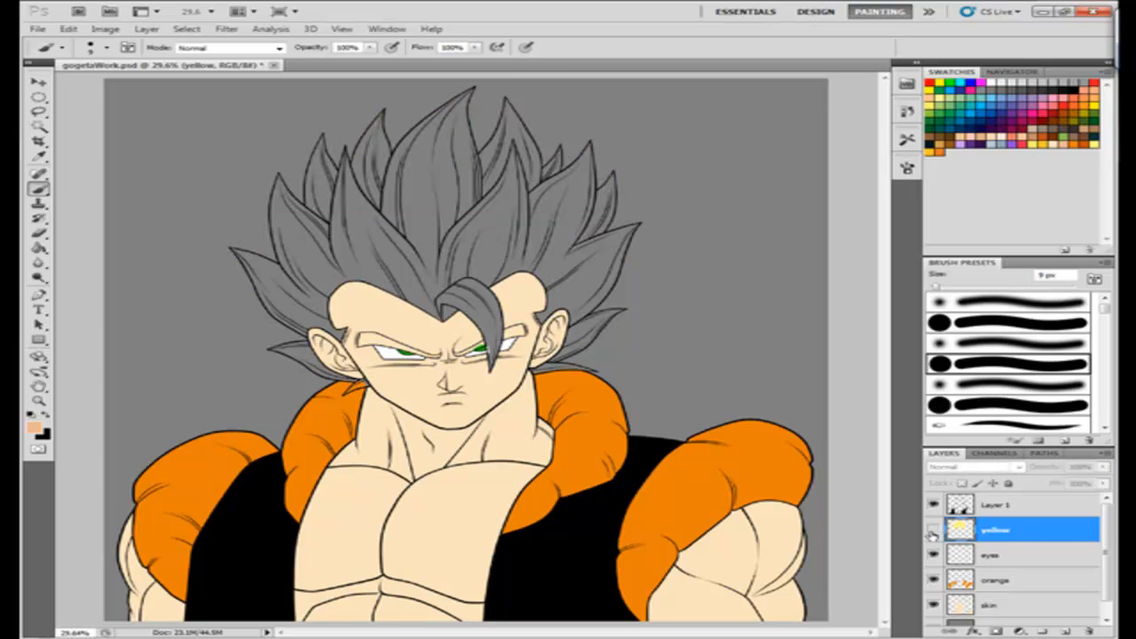
left_click(933, 531)
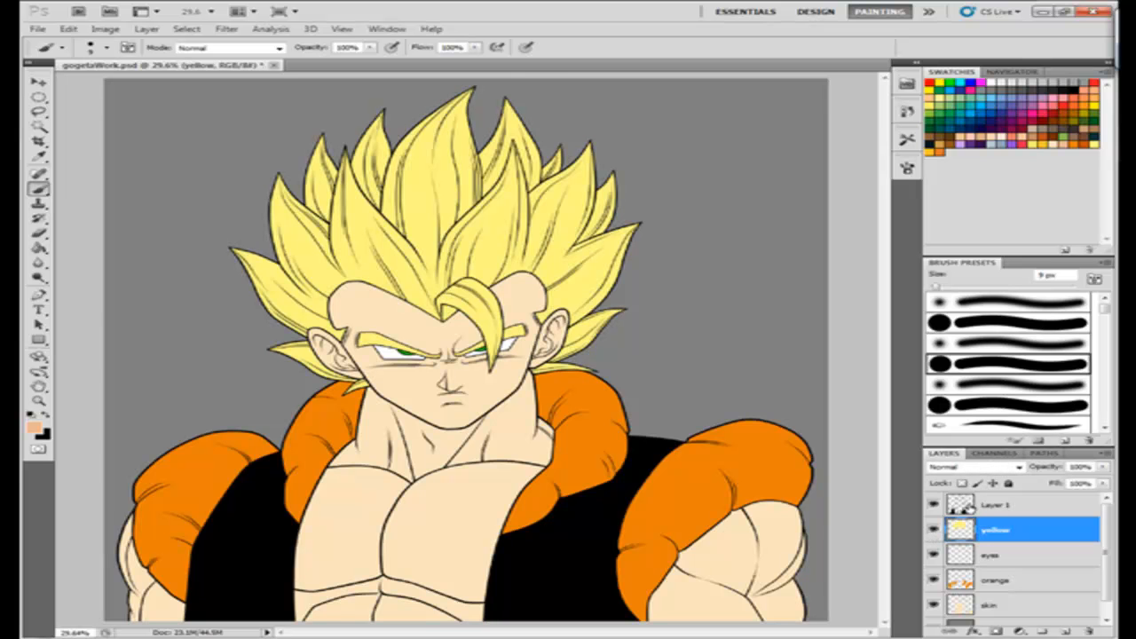
left_click(971, 507)
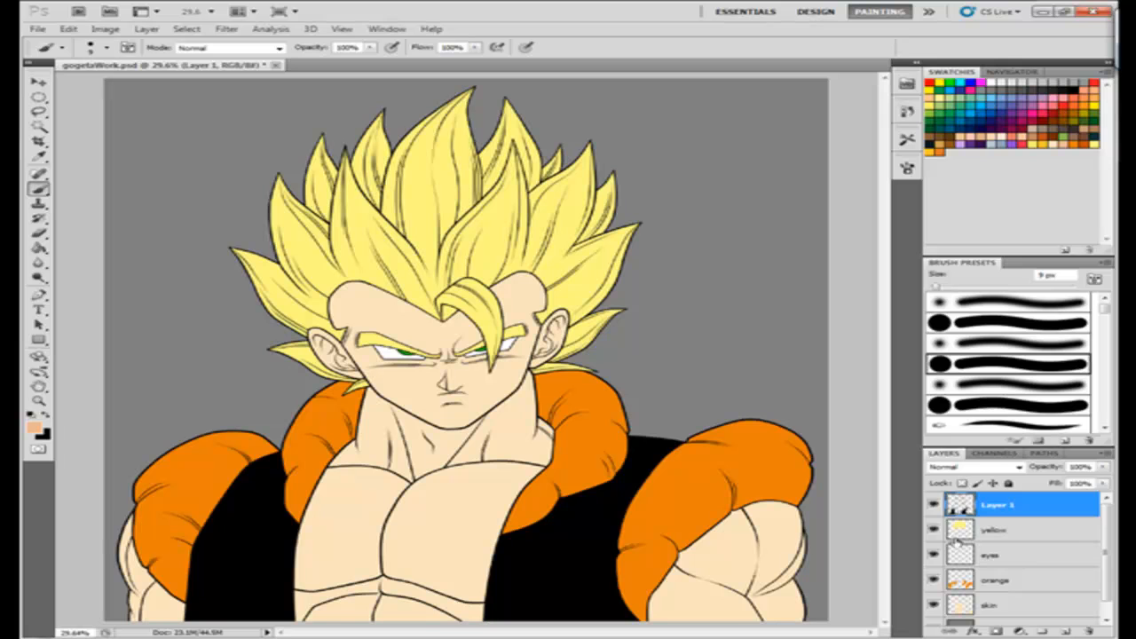
left_click(959, 531)
Toggle the eyes layer's visibility to check the areas it colours.
left_click(939, 556)
left_click(933, 555)
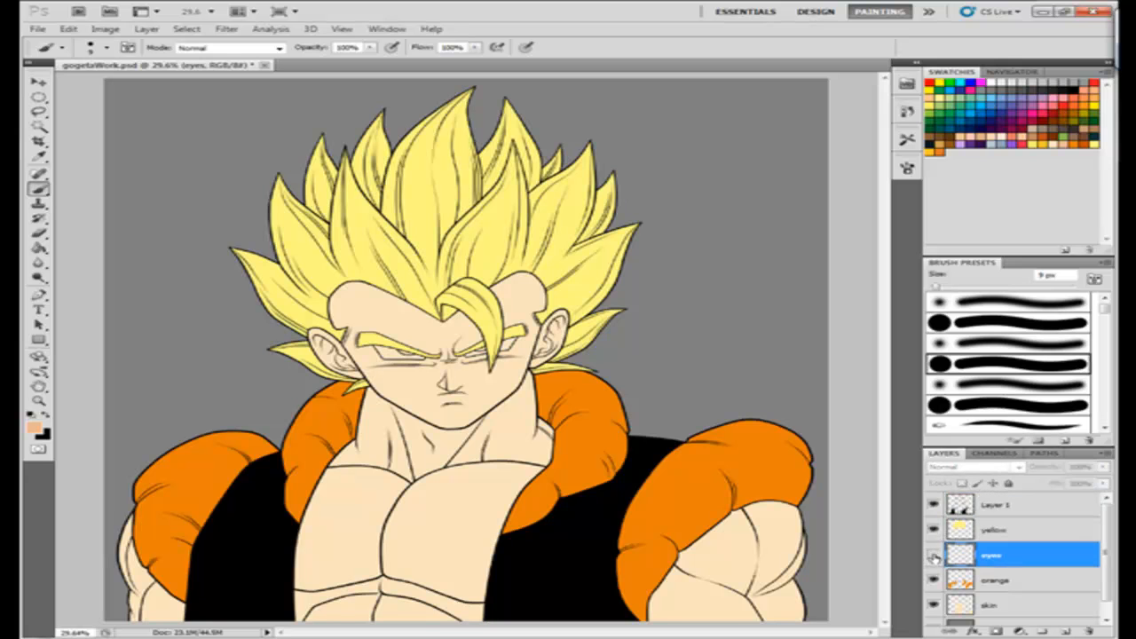
left_click(933, 555)
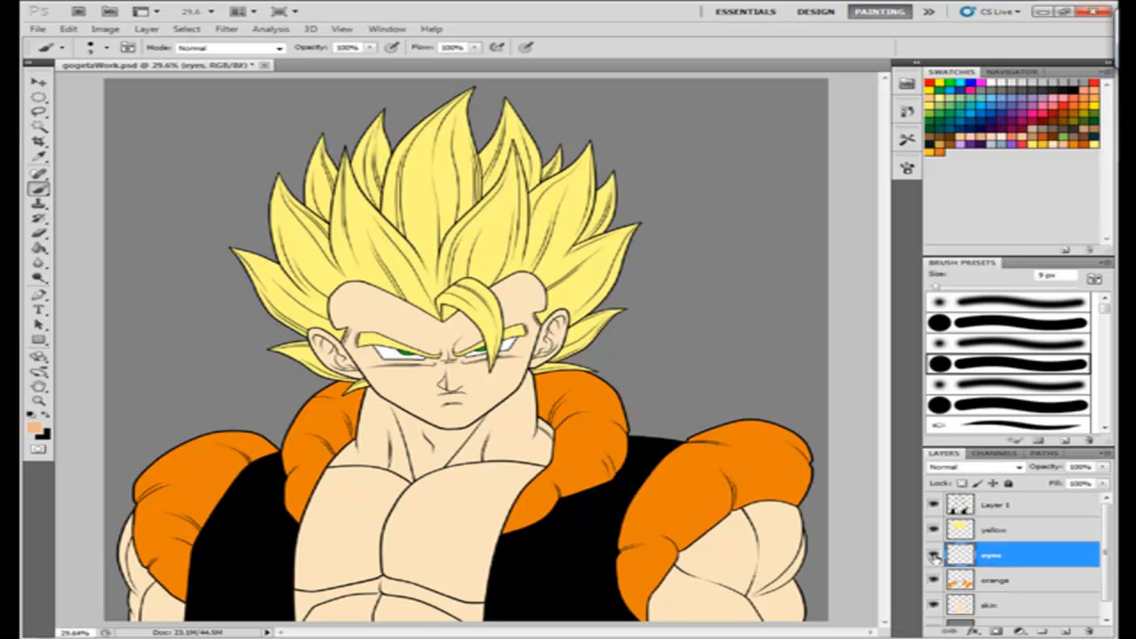
left_click(934, 555)
left_click(933, 555)
Toggle the orange layer off and on to inspect its coverage of the clothing.
left_click(972, 580)
left_click(934, 580)
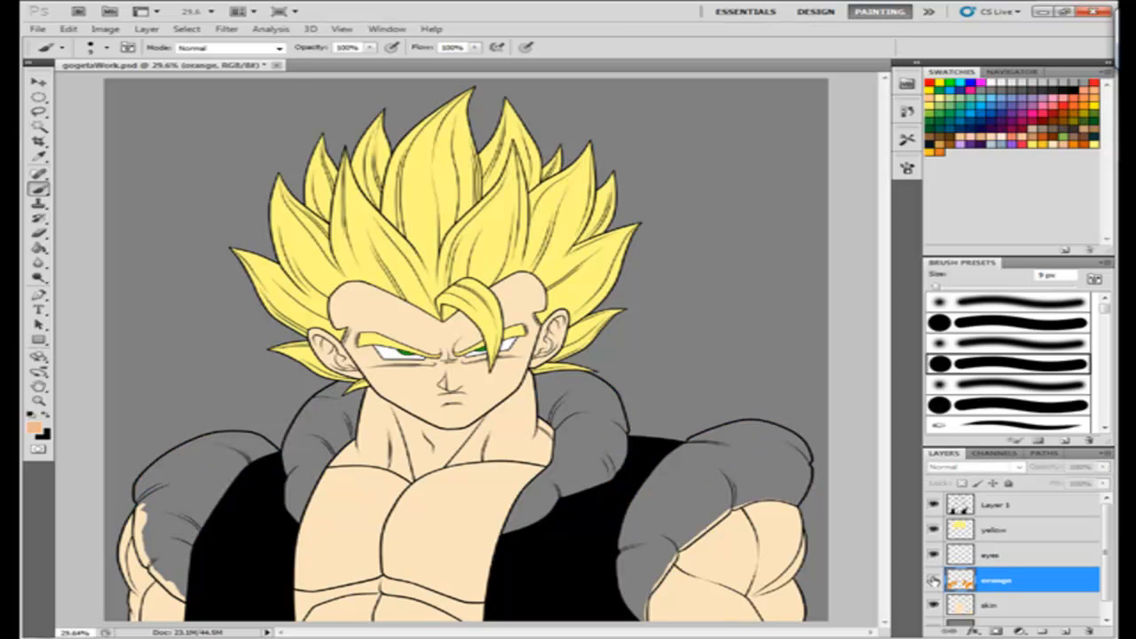
left_click(933, 580)
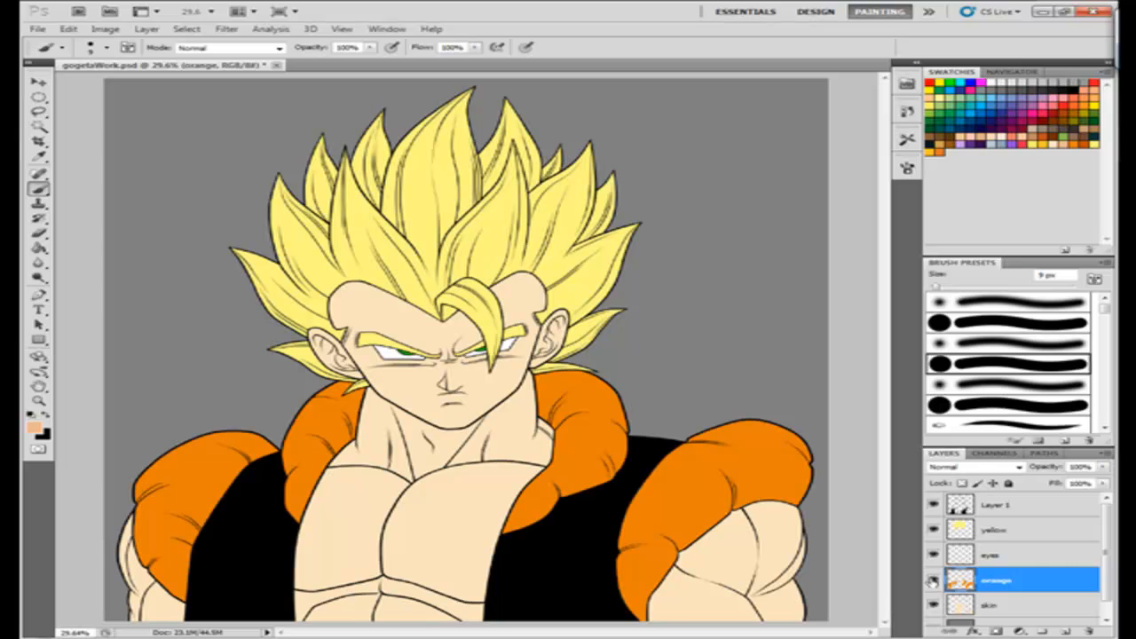
left_click(933, 580)
left_click(933, 580)
Toggle the skin layer's visibility to check its coverage, load its painted area as a selection, and deselect it.
left_click(974, 607)
left_click(933, 605)
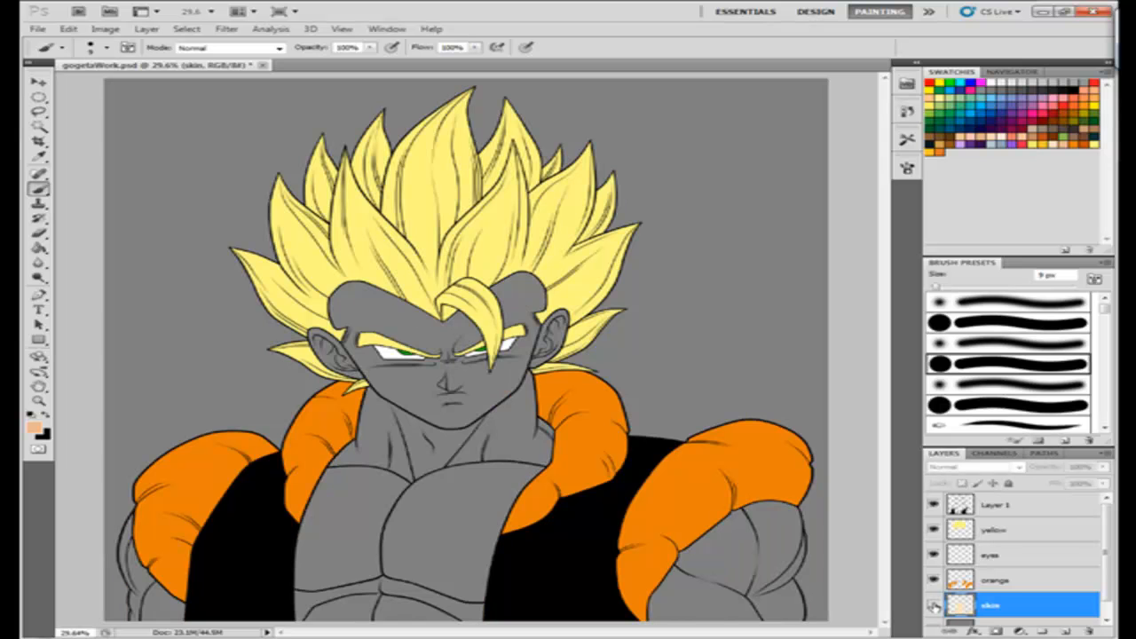
left_click(933, 605)
left_click(933, 605)
left_click(933, 605)
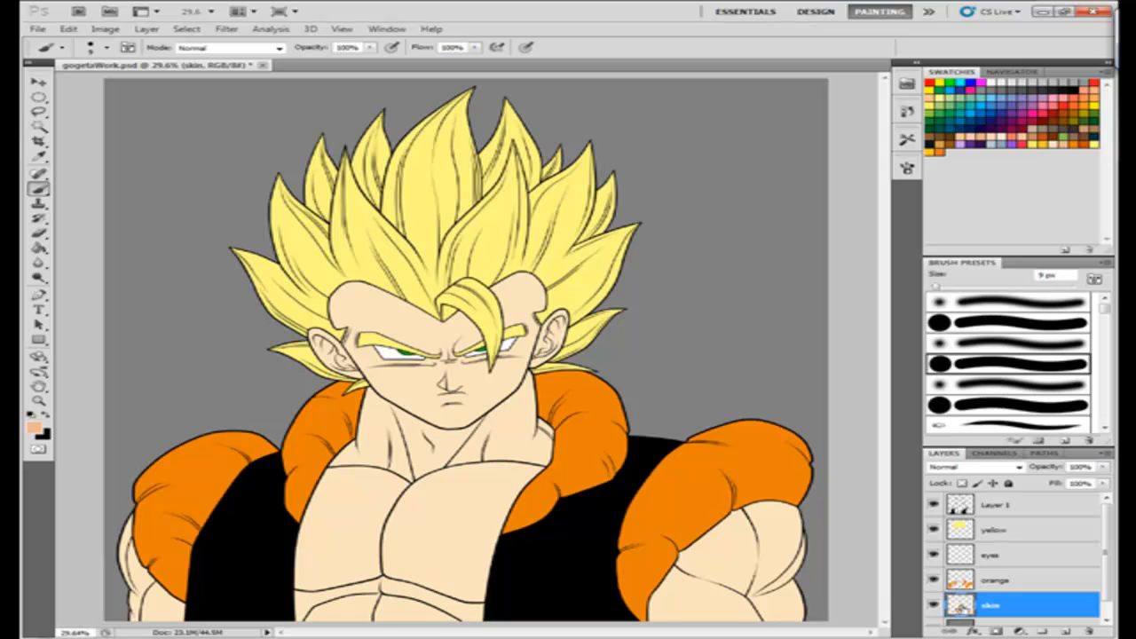
left_click(959, 604, "ctrl")
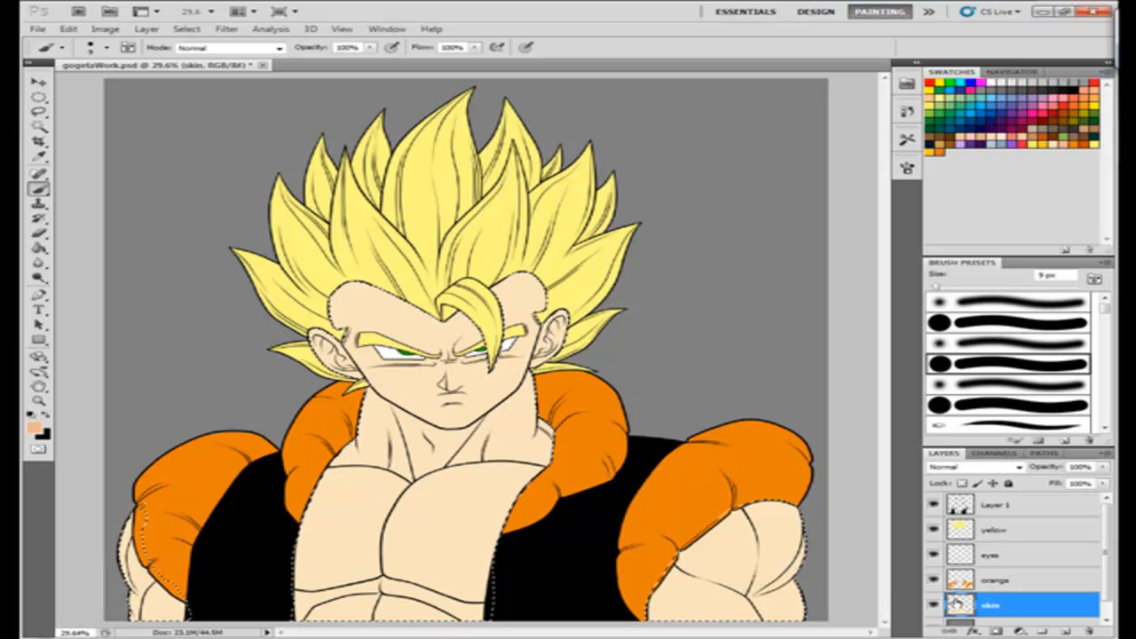
key("ctrl+d")
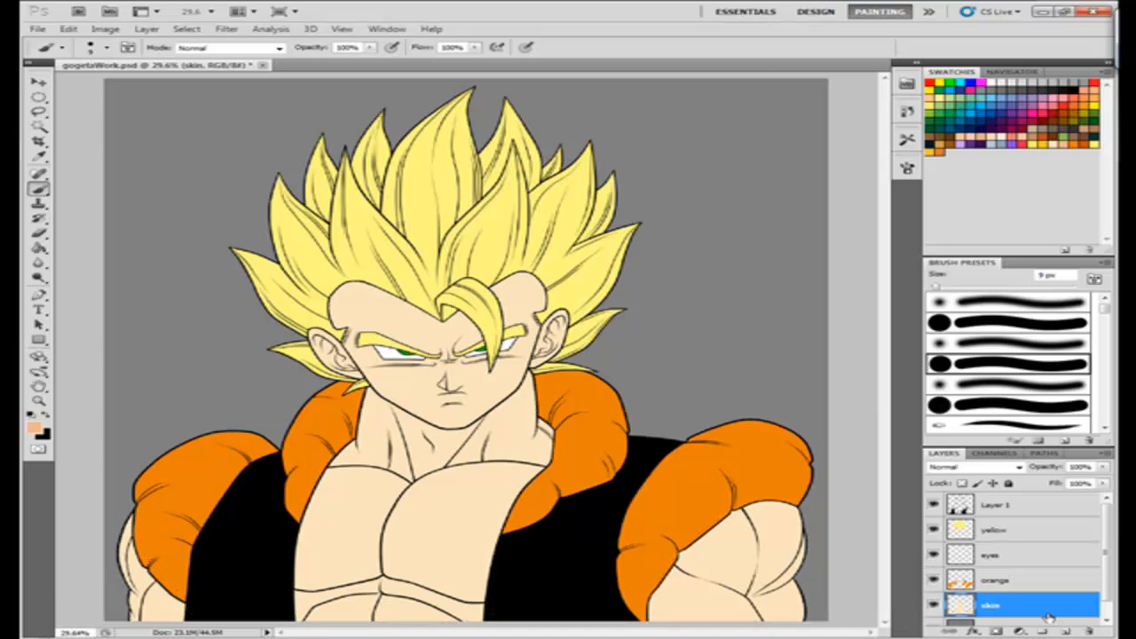
Add a new empty layer directly above the skin layer for work on the face.
left_click(1069, 632)
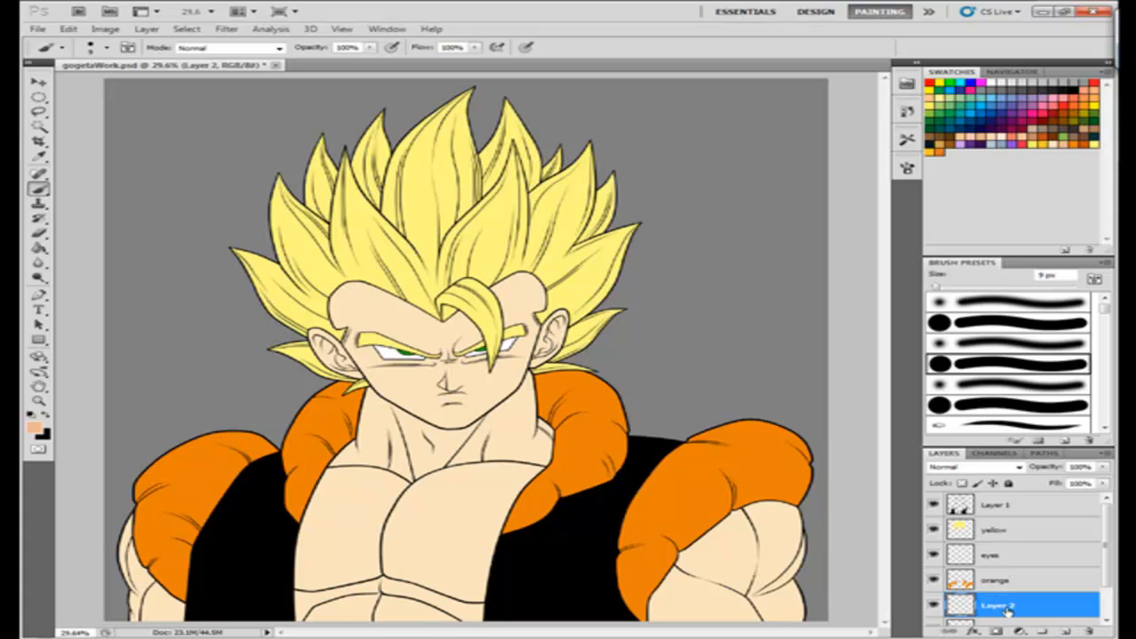
scroll(1106, 568, "down", 2)
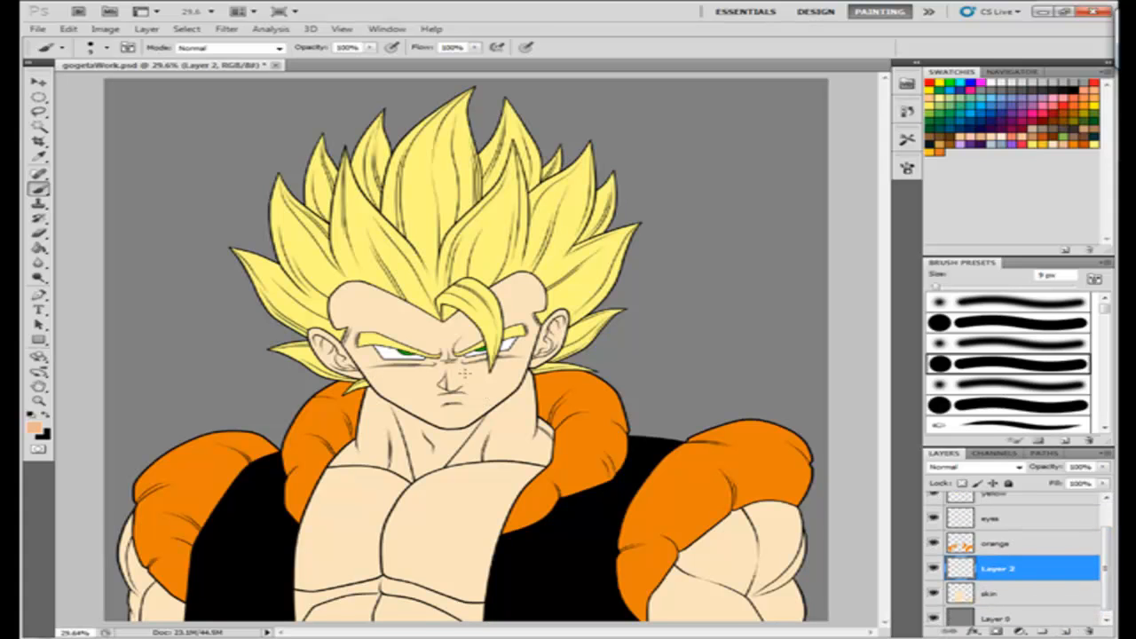
scroll(477, 404, "up", 1)
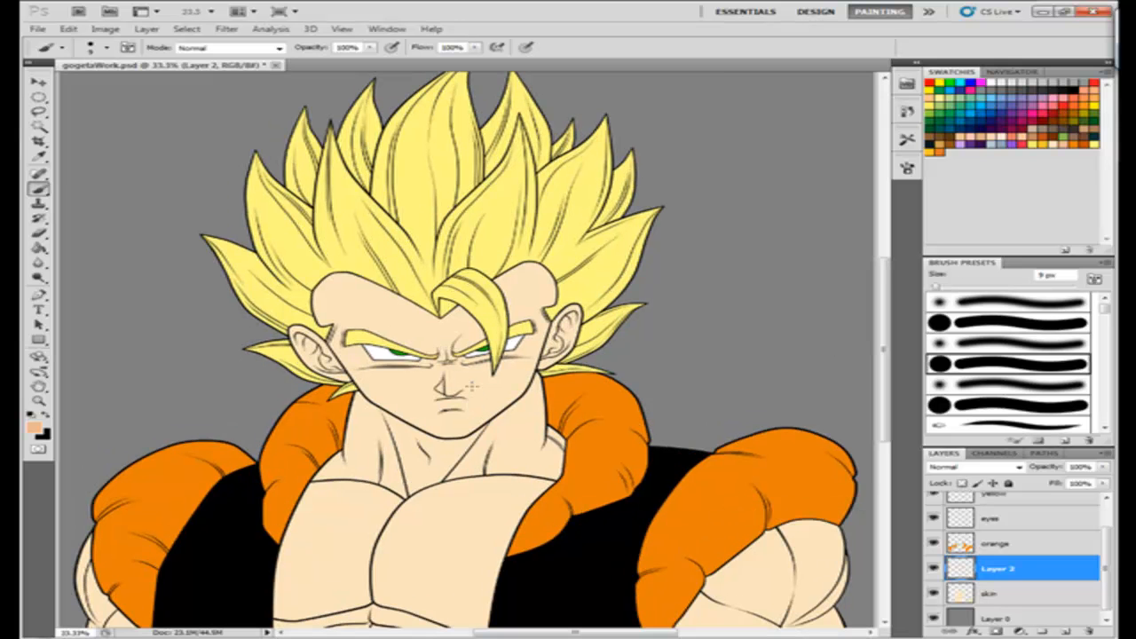
scroll(477, 391, "up", 1)
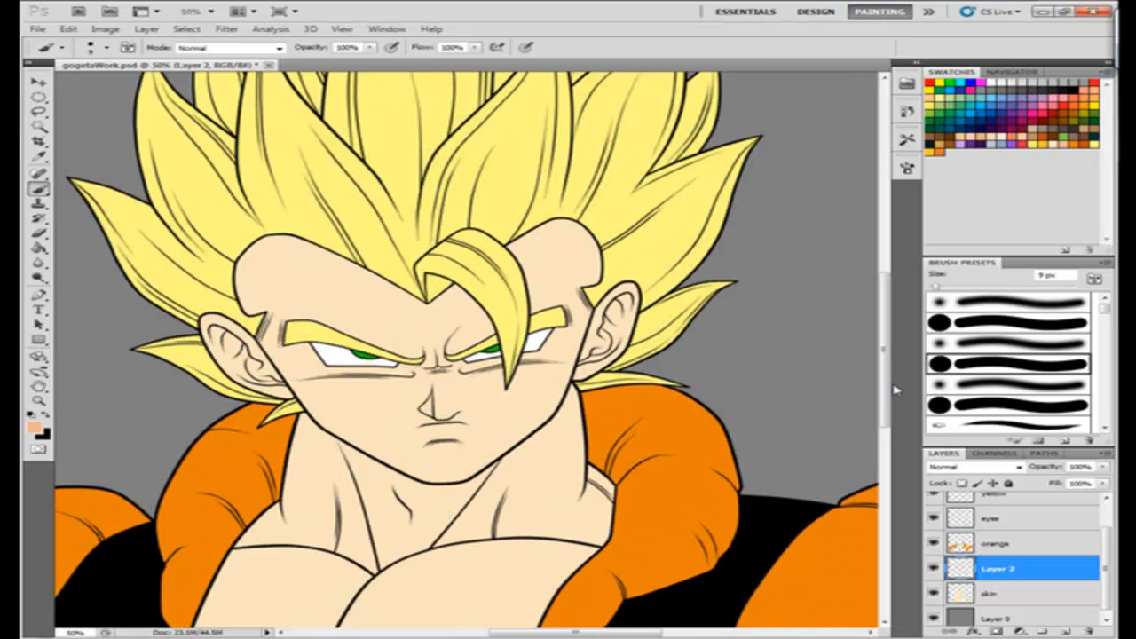
scroll(887, 373, "up", 1)
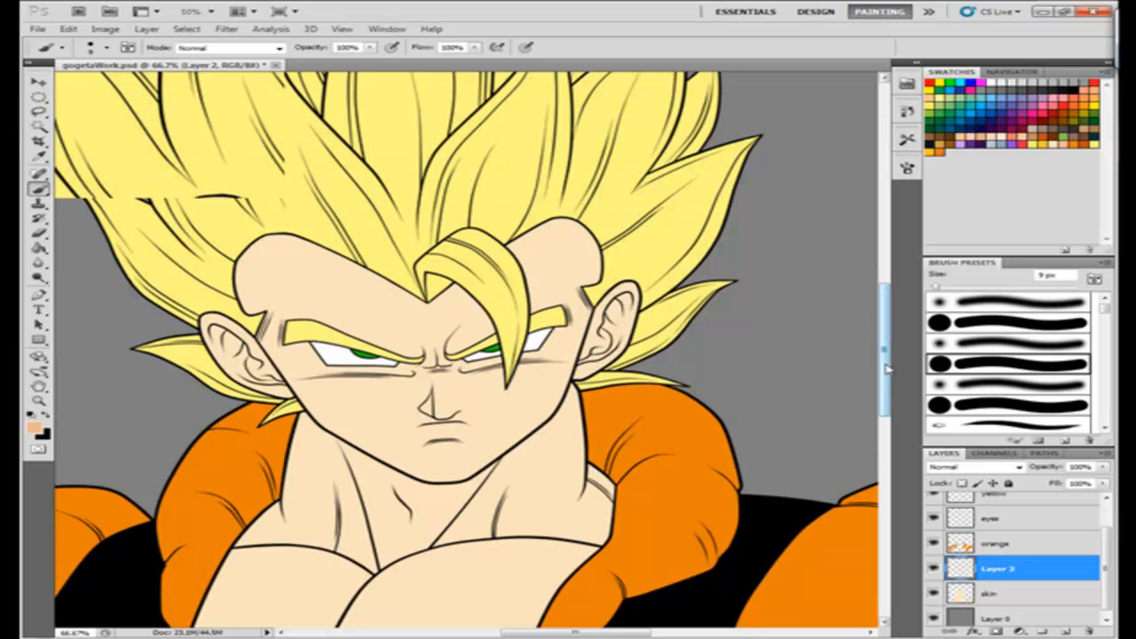
scroll(887, 369, "up", 1)
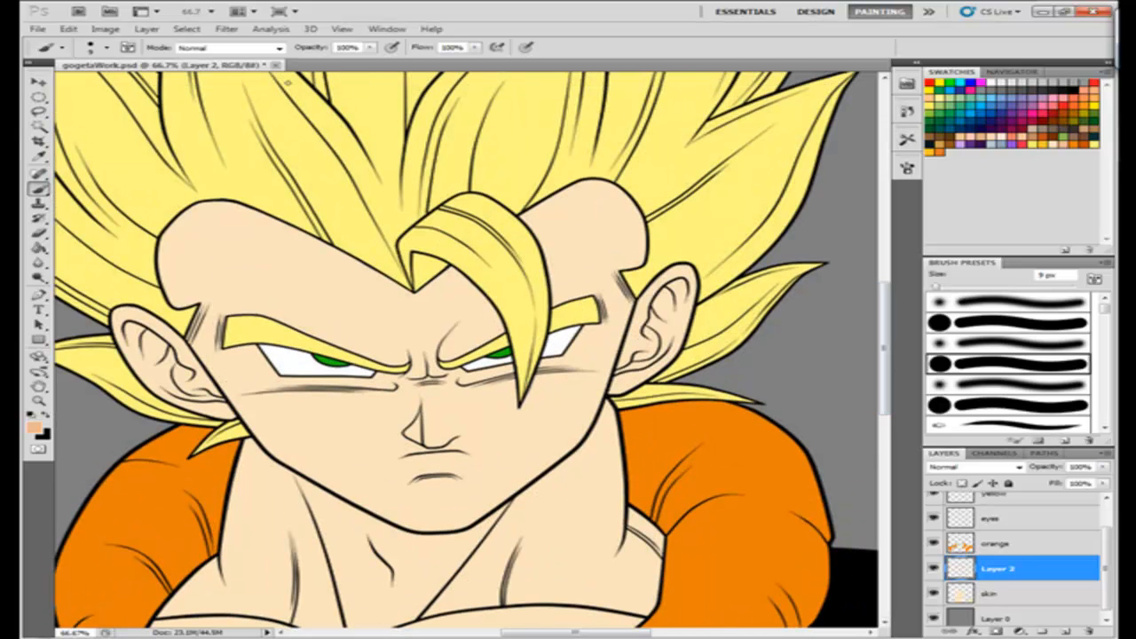
Choose a soft round brush, enlarge it, and paint peach shading over the right-hand side of the forehead and face.
left_click(93, 48)
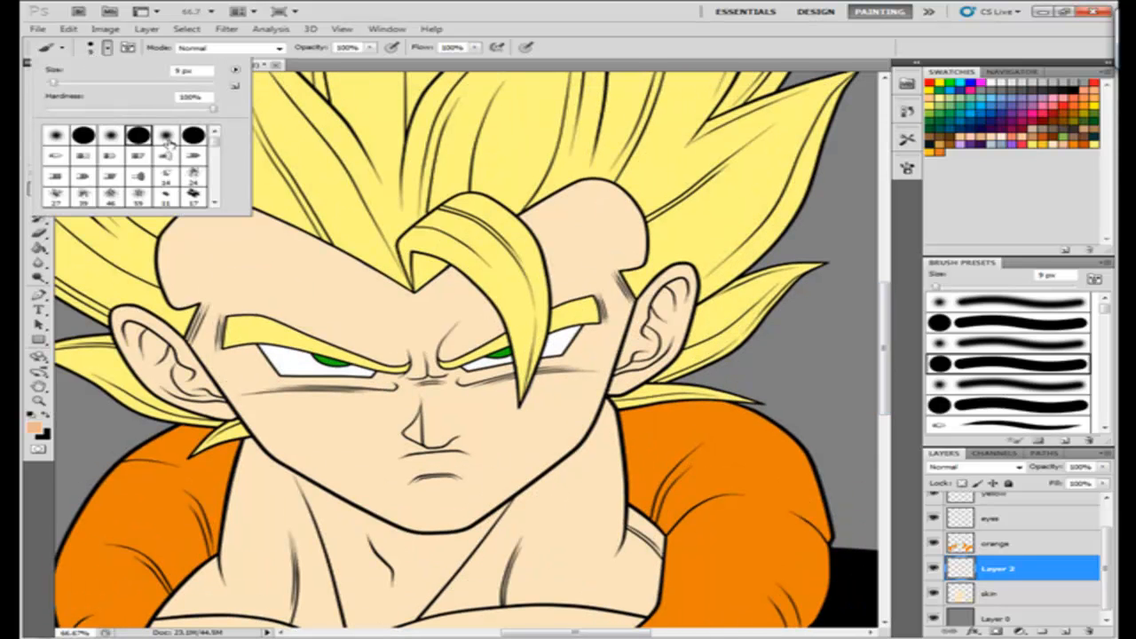
left_click(167, 137)
key("Return")
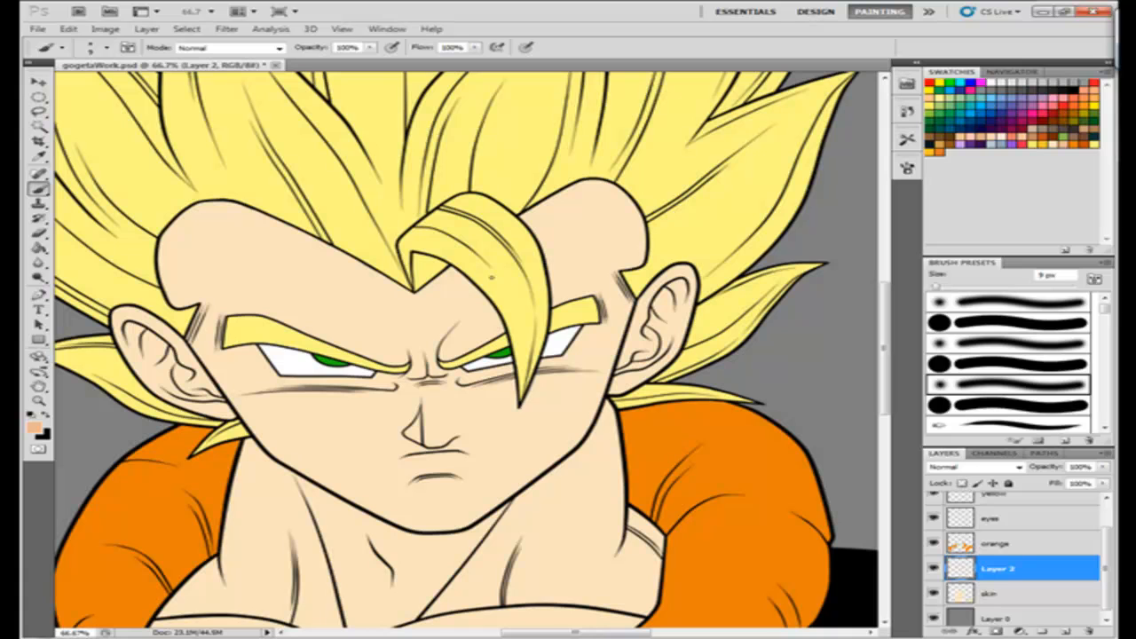
key("bracketright")
key("bracketright")
key("bracketright")
left_click_drag(426, 286, 454, 269)
mouse_move(524, 222)
left_mouse_down()
mouse_move(594, 195)
mouse_move(582, 320)
left_mouse_up()
left_click_drag(682, 222, 626, 380)
Shade the right-hand side of the neck below the jaw in the same peach tone.
scroll(626, 380, "down", 2)
left_click_drag(597, 324, 612, 520)
key("bracketleft")
key("bracketleft")
key("bracketleft")
left_click_drag(531, 417, 462, 530)
scroll(462, 530, "down", 2)
key("bracketright")
key("bracketright")
mouse_move(462, 431)
left_mouse_down()
mouse_move(620, 411)
mouse_move(532, 355)
left_mouse_up()
Fill in the finer peach shading around the mouth, chin and jaw, undoing one stray stroke.
scroll(852, 346, "up", 1)
key("bracketleft")
key("bracketleft")
key("bracketleft")
left_click_drag(427, 297, 432, 310)
key("ctrl+z")
key("bracketright")
mouse_move(448, 258)
left_mouse_down()
mouse_move(497, 284)
mouse_move(462, 306)
mouse_move(559, 266)
left_mouse_up()
left_click_drag(465, 385, 533, 359)
mouse_move(532, 359)
left_mouse_down()
mouse_move(451, 344)
mouse_move(497, 335)
left_mouse_up()
mouse_move(448, 329)
left_mouse_down()
mouse_move(443, 270)
mouse_move(466, 320)
mouse_move(545, 276)
left_mouse_up()
Paint broad peach shading across both chest muscles with a larger soft brush, leaving their left edges light.
key("bracketright")
key("bracketright")
key("bracketright")
scroll(624, 273, "down", 3)
key("bracketright")
key("bracketright")
left_click_drag(624, 274, 508, 303)
mouse_move(357, 515)
left_mouse_down()
mouse_move(350, 482)
mouse_move(391, 523)
mouse_move(409, 476)
mouse_move(497, 427)
left_mouse_up()
key("bracketleft")
key("bracketleft")
key("bracketleft")
scroll(490, 310, "left", 3)
mouse_move(489, 310)
left_mouse_down()
mouse_move(465, 297)
mouse_move(497, 311)
mouse_move(404, 506)
mouse_move(446, 365)
mouse_move(416, 424)
left_mouse_up()
Shade the small patch of skin between the neck and the left orange collar using a smaller brush.
left_click_drag(888, 388, 891, 390)
key("bracketleft")
key("bracketleft")
key("bracketleft")
mouse_move(390, 204)
left_mouse_down()
mouse_move(376, 186)
mouse_move(352, 218)
left_mouse_up()
left_click_drag(886, 409, 887, 420)
Shade the abdomen below both chest muscles in peach, starting with a 45 px brush and reducing it for the left section.
key("bracketright")
key("bracketright")
key("bracketright")
key("bracketright")
mouse_move(517, 463)
left_mouse_down()
mouse_move(506, 473)
mouse_move(661, 513)
left_mouse_up()
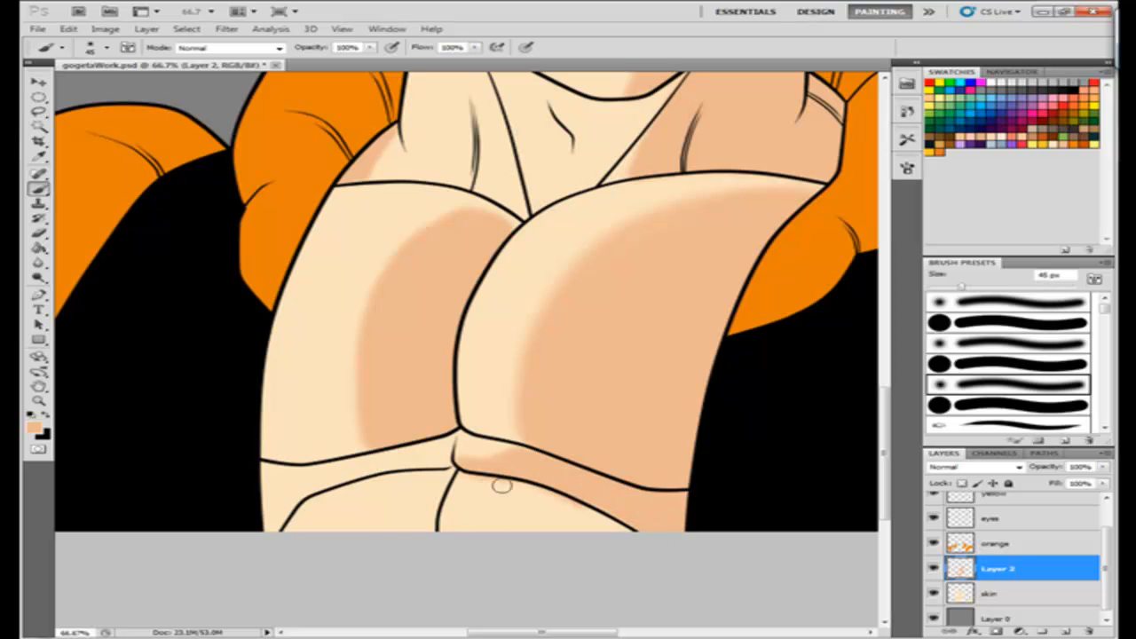
left_click_drag(503, 485, 606, 527)
key("bracketleft")
key("bracketleft")
key("bracketleft")
mouse_move(443, 482)
left_mouse_down()
mouse_move(358, 523)
mouse_move(419, 515)
left_mouse_up()
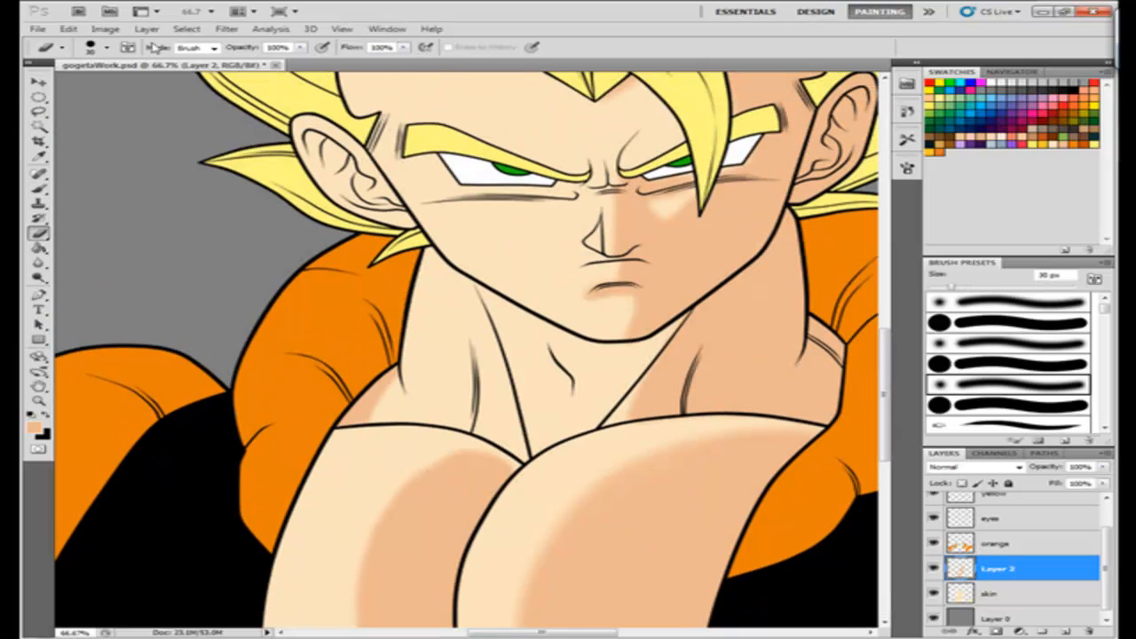
Shade the inner folds of the left ear in peach with a soft 15 px brush.
scroll(566, 472, "up", 3)
left_click(40, 190)
mouse_move(312, 241)
left_mouse_down()
mouse_move(364, 278)
mouse_move(345, 305)
mouse_move(396, 323)
left_mouse_up()
left_click_drag(331, 264, 341, 289)
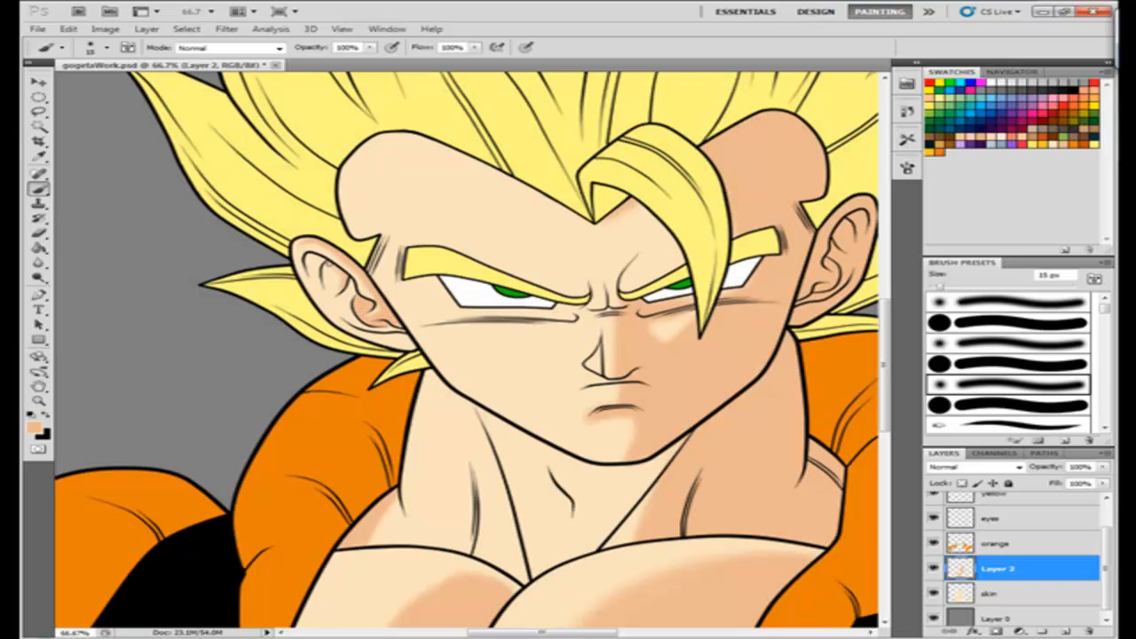
Erase a bit of the peach shading on the forehead beside the hanging lock of hair.
left_click_drag(544, 633, 577, 633)
left_click(38, 233)
left_click_drag(457, 208, 433, 216)
Set the foreground colour to brown #b88862 and paint a deeper shadow along the right temple, cheek and jaw.
left_click(34, 428)
left_click(448, 213)
left_click(742, 161)
mouse_move(625, 145)
left_mouse_down()
mouse_move(598, 175)
mouse_move(608, 238)
left_mouse_up()
scroll(615, 133, "down", 1)
mouse_move(616, 189)
left_mouse_down()
mouse_move(593, 265)
mouse_move(515, 374)
mouse_move(583, 247)
mouse_move(550, 258)
left_mouse_up()
key("[")
key("[")
key("]")
key("[")
key("[")
key("[")
Add the deeper brown shadow to the neck below the jaw and to the shoulder sliver beside the right collar.
left_click_drag(885, 370, 885, 388)
mouse_move(520, 362)
left_mouse_down()
mouse_move(508, 412)
mouse_move(581, 415)
left_mouse_up()
key("]")
mouse_move(550, 292)
left_mouse_down()
mouse_move(521, 313)
mouse_move(599, 238)
left_mouse_up()
key("[")
mouse_move(594, 270)
left_mouse_down()
mouse_move(608, 228)
mouse_move(613, 362)
mouse_move(583, 275)
left_mouse_up()
key("]")
key("[")
key("[")
left_click_drag(629, 360, 653, 404)
mouse_move(629, 339)
left_mouse_down()
mouse_move(657, 362)
mouse_move(651, 403)
left_mouse_up()
Paint the deeper brown shadow along the outer edge of the right chest muscle and the abdomen below it.
mouse_move(885, 397)
left_mouse_down()
mouse_move(888, 440)
mouse_move(886, 430)
left_mouse_up()
key("]")
key("]")
key("]")
key("]")
key("]")
key("]")
key("]")
mouse_move(457, 384)
left_mouse_down()
mouse_move(504, 443)
mouse_move(600, 192)
left_mouse_up()
mouse_move(568, 222)
left_mouse_down()
mouse_move(512, 403)
mouse_move(538, 266)
left_mouse_up()
key("[")
key("[")
mouse_move(515, 467)
left_mouse_down()
mouse_move(457, 467)
mouse_move(494, 486)
mouse_move(393, 476)
mouse_move(388, 491)
left_mouse_up()
key("[")
key("[")
Pick a peach swatch as the lighter shadow tone and shade the arm on the right side of the drawing.
mouse_move(886, 498)
left_mouse_down()
mouse_move(901, 457)
mouse_move(897, 493)
left_mouse_up()
left_click_drag(587, 633, 681, 633)
key("x")
left_click(1093, 91)
key("]")
key("]")
key("]")
key("]")
key("]")
mouse_move(609, 457)
left_mouse_down()
mouse_move(619, 422)
mouse_move(637, 497)
mouse_move(693, 373)
left_mouse_up()
key("[")
key("[")
key("[")
left_click_drag(548, 300, 587, 451)
key("[")
key("[")
left_click_drag(612, 378, 582, 284)
key("]")
key("]")
key("]")
key("]")
mouse_move(615, 515)
left_mouse_down()
mouse_move(524, 458)
mouse_move(541, 515)
left_mouse_up()
Swap back to the brown tone and layer deeper shadows over the right arm's shading, varying the brush size.
left_click(46, 415)
key("[")
key("[")
key("[")
key("[")
mouse_move(706, 264)
left_mouse_down()
mouse_move(692, 375)
mouse_move(621, 448)
left_mouse_up()
key("]")
key("]")
left_click_drag(683, 347, 659, 260)
key("[")
key("[")
key("[")
key("[")
mouse_move(624, 460)
left_mouse_down()
mouse_move(708, 398)
mouse_move(644, 515)
mouse_move(636, 479)
mouse_move(672, 465)
mouse_move(645, 490)
mouse_move(659, 515)
mouse_move(705, 371)
left_mouse_up()
Swap to the peach tone and shade the arm at the left edge of the drawing with a soft 70 px brush.
key("]")
key("]")
key("]")
key("]")
key("x")
key("[")
key("[")
key("[")
key("[")
key("[")
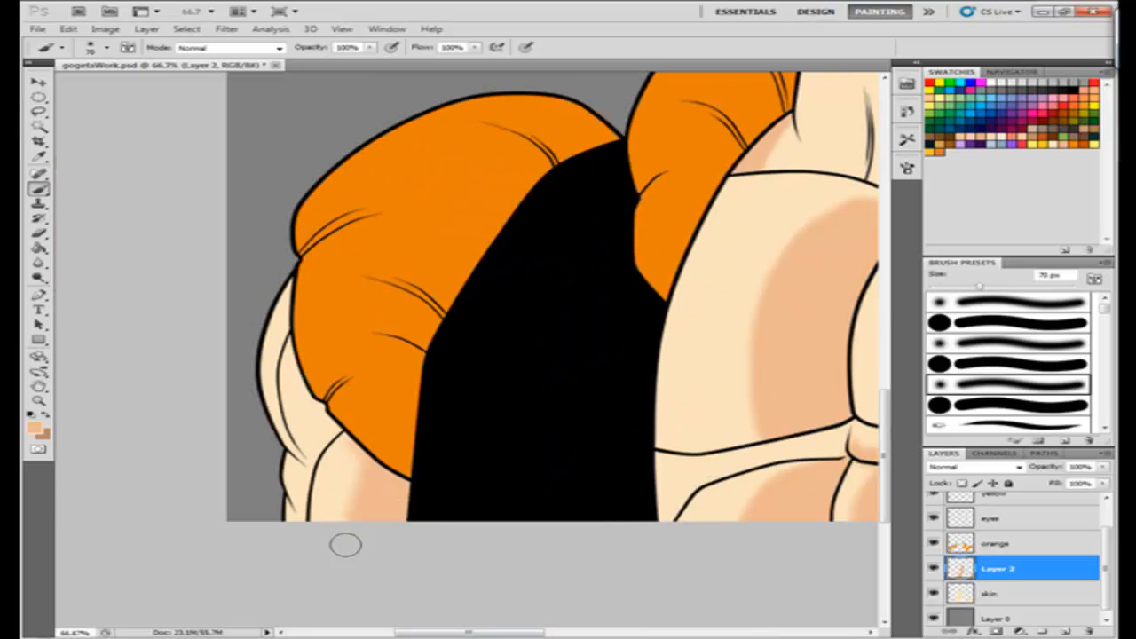
mouse_move(342, 540)
left_mouse_down()
mouse_move(287, 363)
mouse_move(297, 471)
left_mouse_up()
Add deeper brown shadows to the left arm beneath the orange sleeve with a soft 60 px brush.
left_click(297, 472, "alt")
left_click_drag(382, 479, 371, 538)
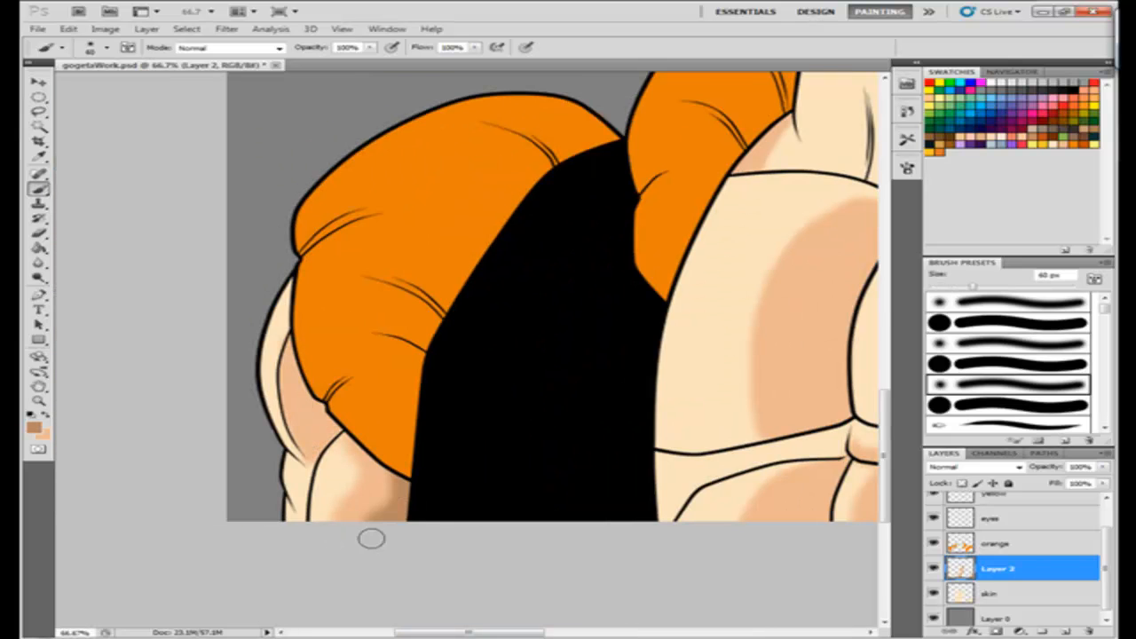
left_click_drag(339, 422, 306, 390)
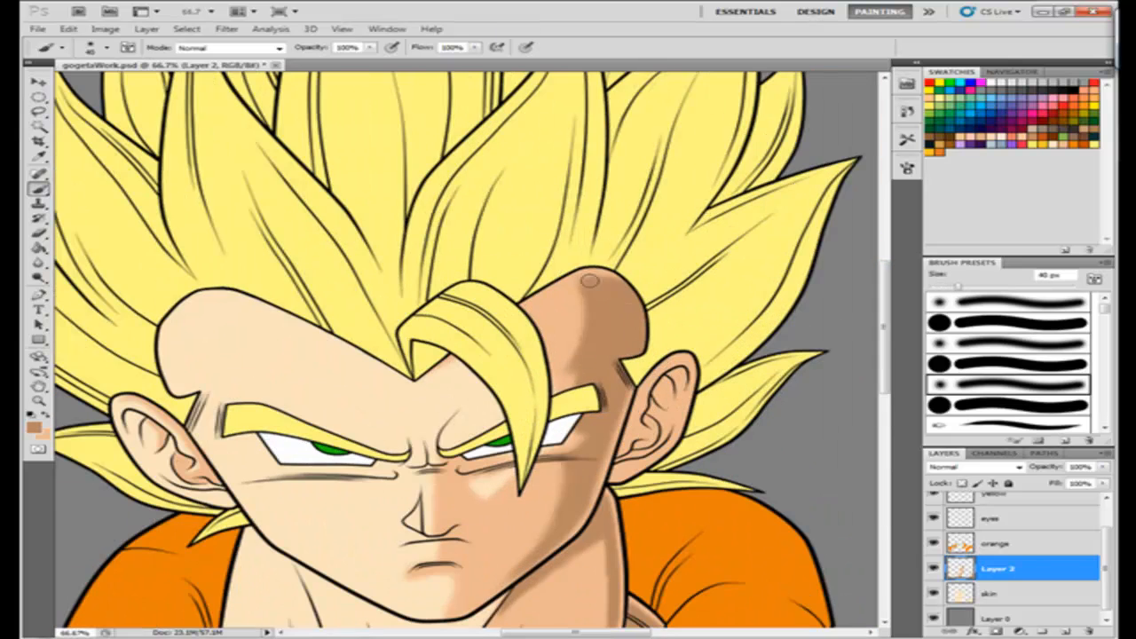
Set the foreground to a near-white skin tint and paint highlights on the left ear and the left edges of both chest muscles.
left_click(34, 428)
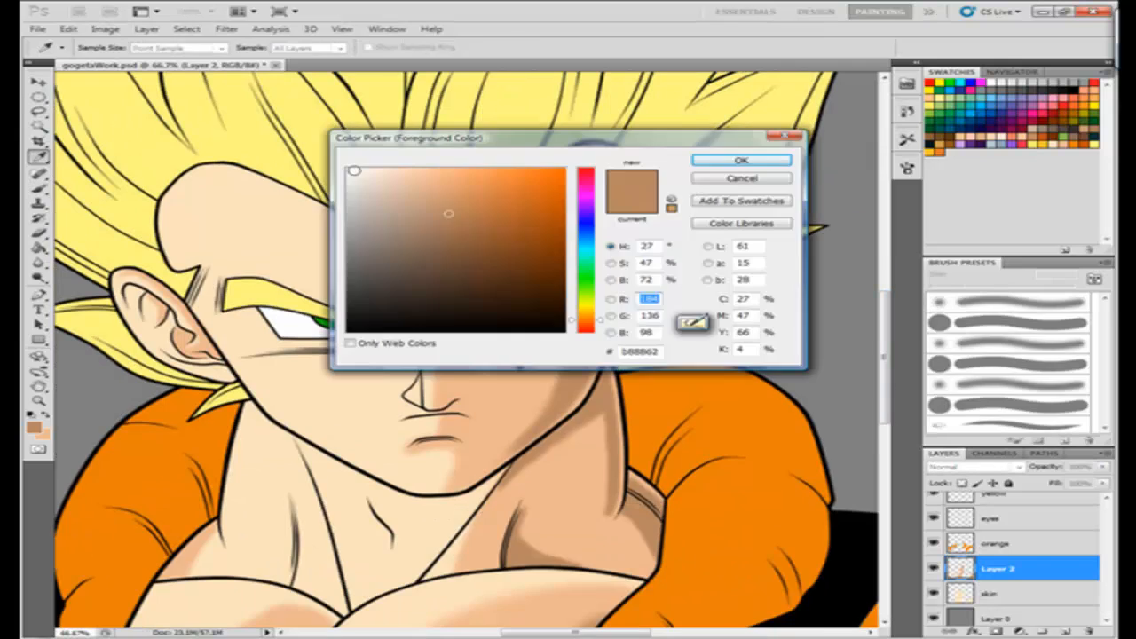
left_click(754, 160)
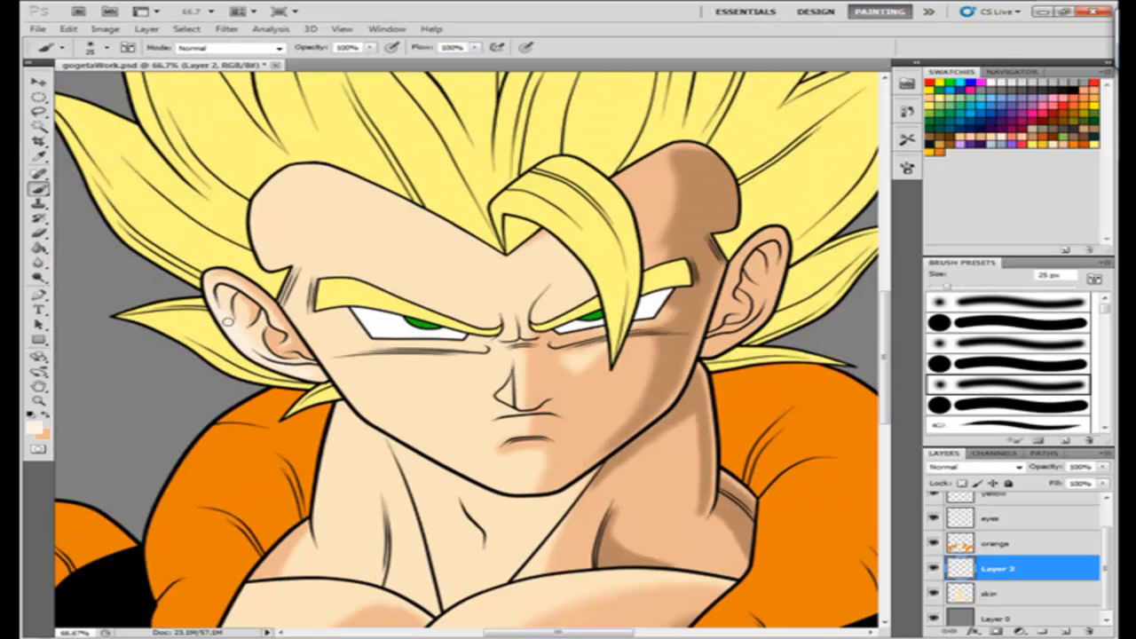
scroll(884, 338, "down", 2)
left_click_drag(407, 409, 399, 486)
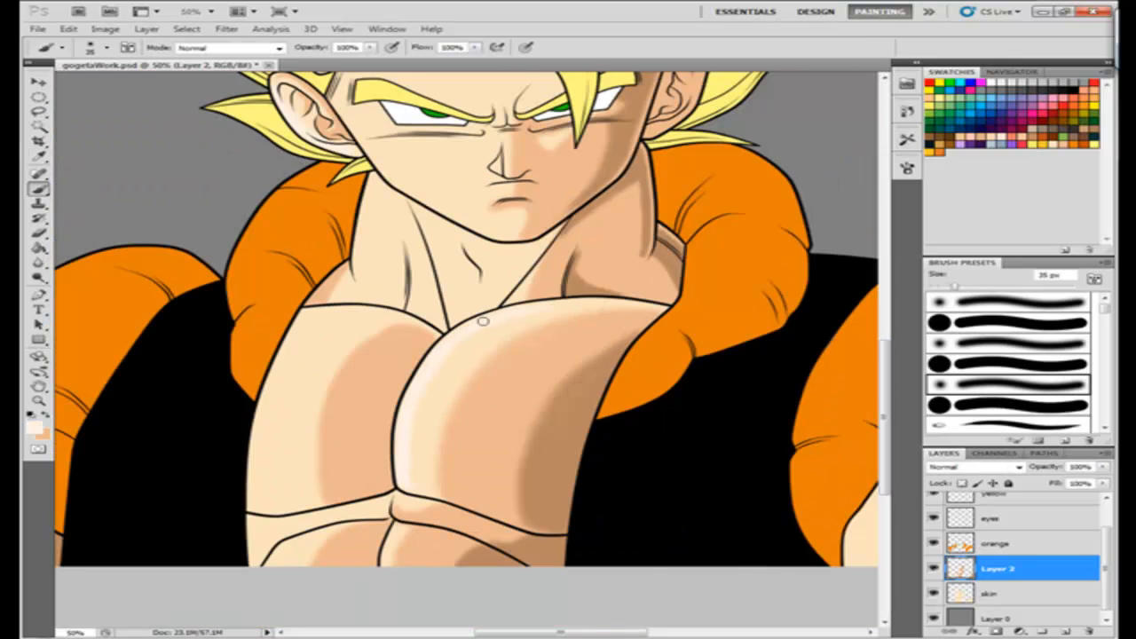
left_click_drag(279, 443, 312, 322)
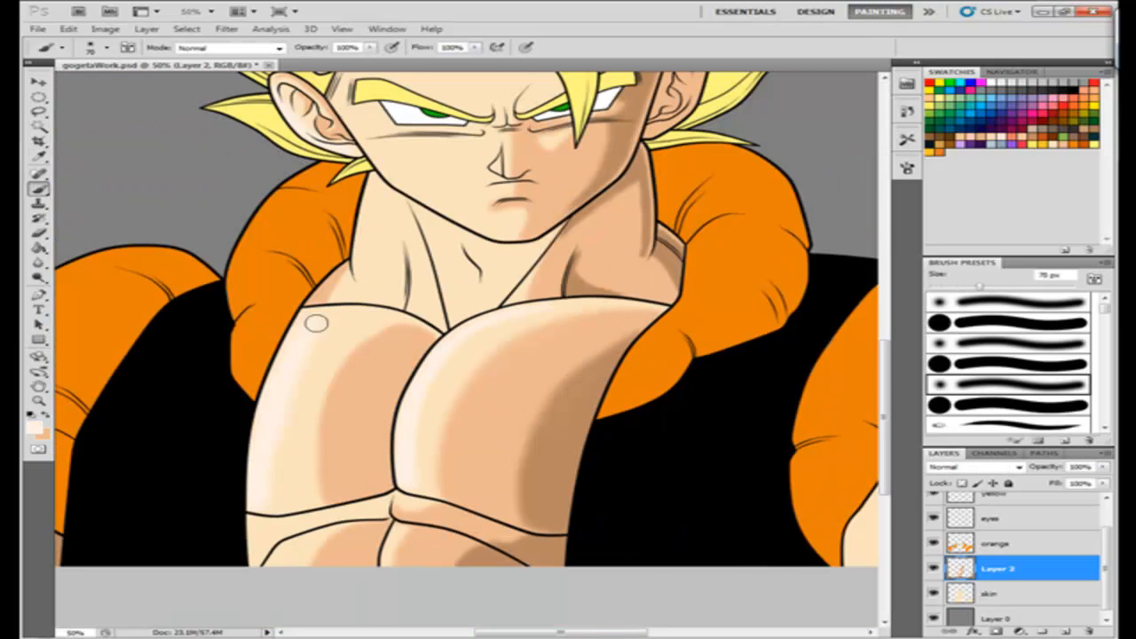
Paint near-white highlights on the lit edges of the arms below the orange sleeves with a soft 45 px brush.
scroll(312, 322, "down", 2)
scroll(311, 322, "right", 2)
mouse_move(621, 457)
left_mouse_down()
mouse_move(599, 421)
mouse_move(542, 510)
left_mouse_up()
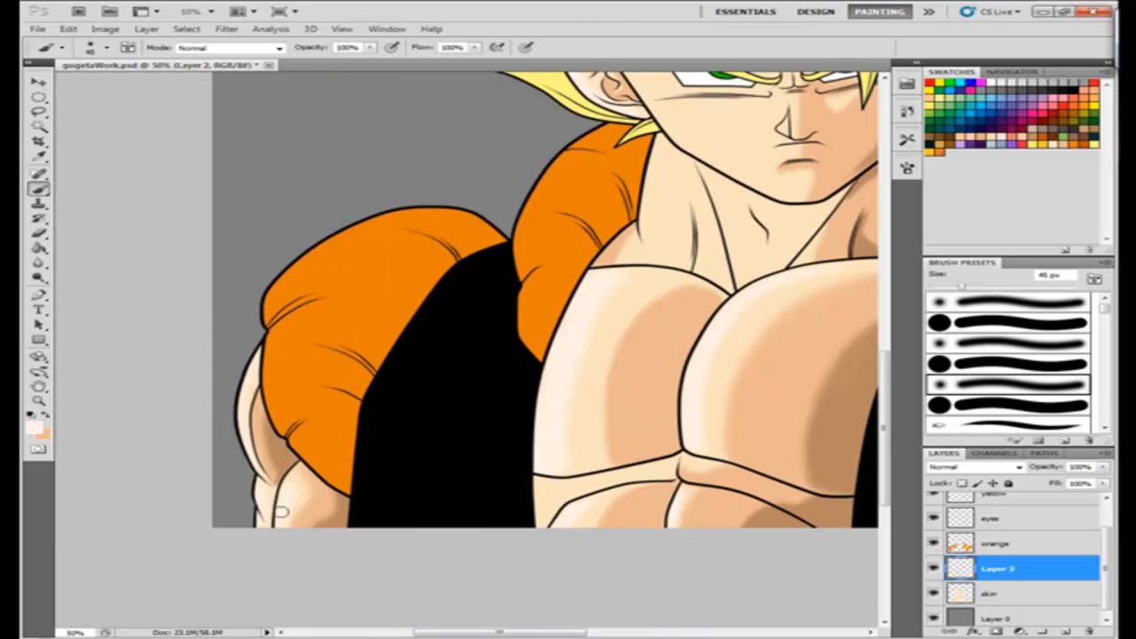
Paint near-white highlights on the neck, the left cheek and the left side of the forehead, varying the brush size.
scroll(477, 332, "up", 2)
scroll(477, 332, "right", 2)
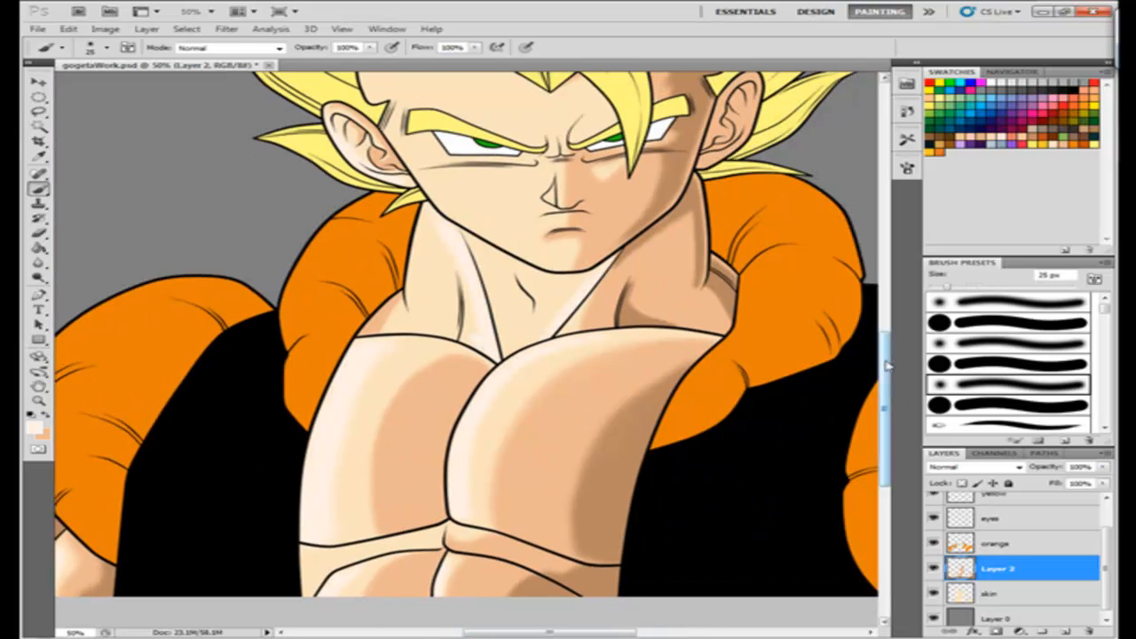
left_click_drag(888, 366, 888, 330)
key("bracketright")
key("bracketright")
key("bracketright")
key("bracketright")
key("bracketright")
key("bracketright")
mouse_move(392, 251)
left_mouse_down()
mouse_move(541, 387)
mouse_move(425, 295)
left_mouse_up()
mouse_move(391, 164)
left_mouse_down()
mouse_move(450, 236)
mouse_move(500, 249)
left_mouse_up()
Sample the brown skin shadow and paint fine shadows in the right ear with a small soft brush, reduced from 15 to 9 px.
left_click_drag(886, 385, 887, 365)
left_click(708, 218, "alt")
key("ctrl+plus")
key("bracketleft")
key("bracketleft")
key("bracketleft")
key("bracketleft")
key("bracketleft")
key("bracketleft")
key("bracketleft")
key("bracketleft")
left_click_drag(622, 312, 627, 284)
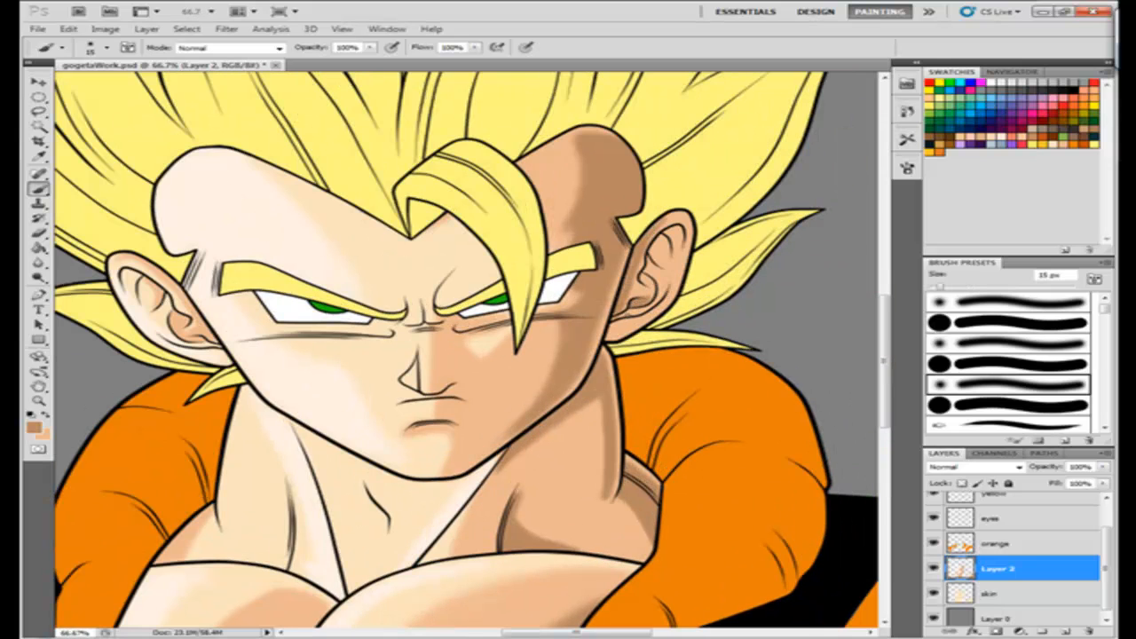
key("ctrl+plus")
mouse_move(730, 217)
left_mouse_down()
mouse_move(718, 247)
mouse_move(754, 173)
left_mouse_up()
key("bracketleft")
key("bracketleft")
left_click_drag(888, 394, 891, 367)
Merge Layer 2 with the skin layer.
key("ctrl+0")
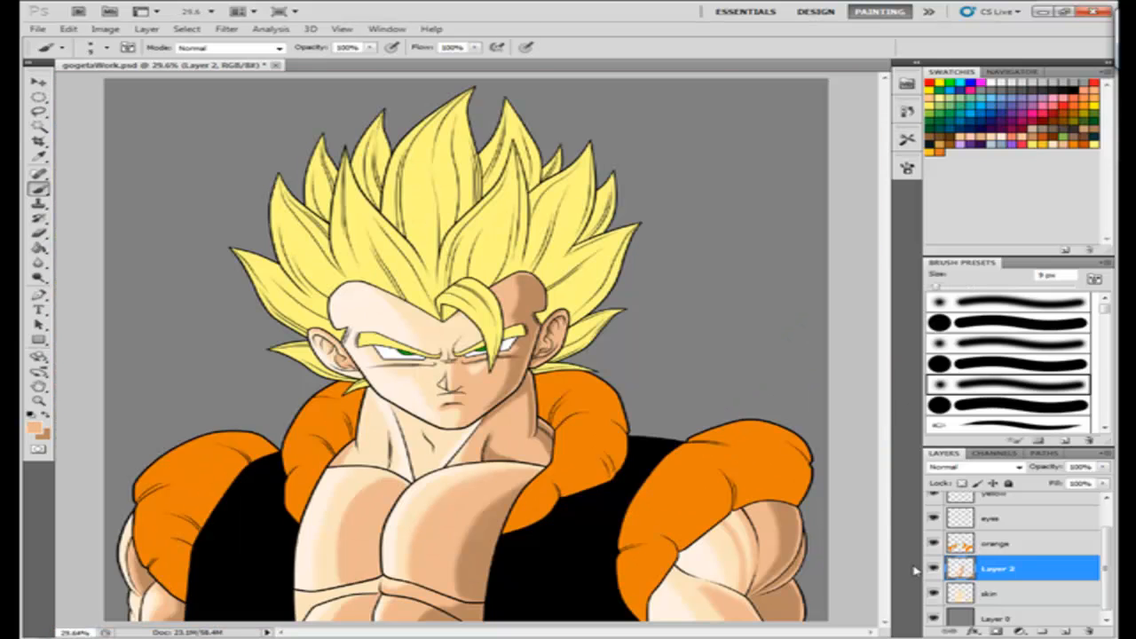
left_click(973, 595, "shift")
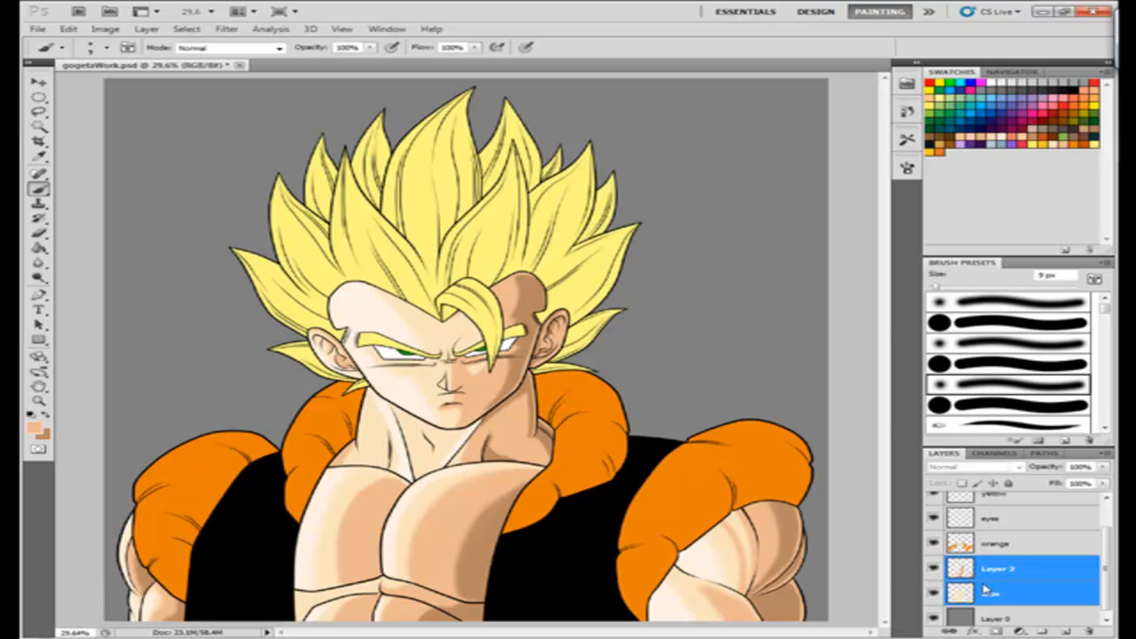
right_click(984, 585)
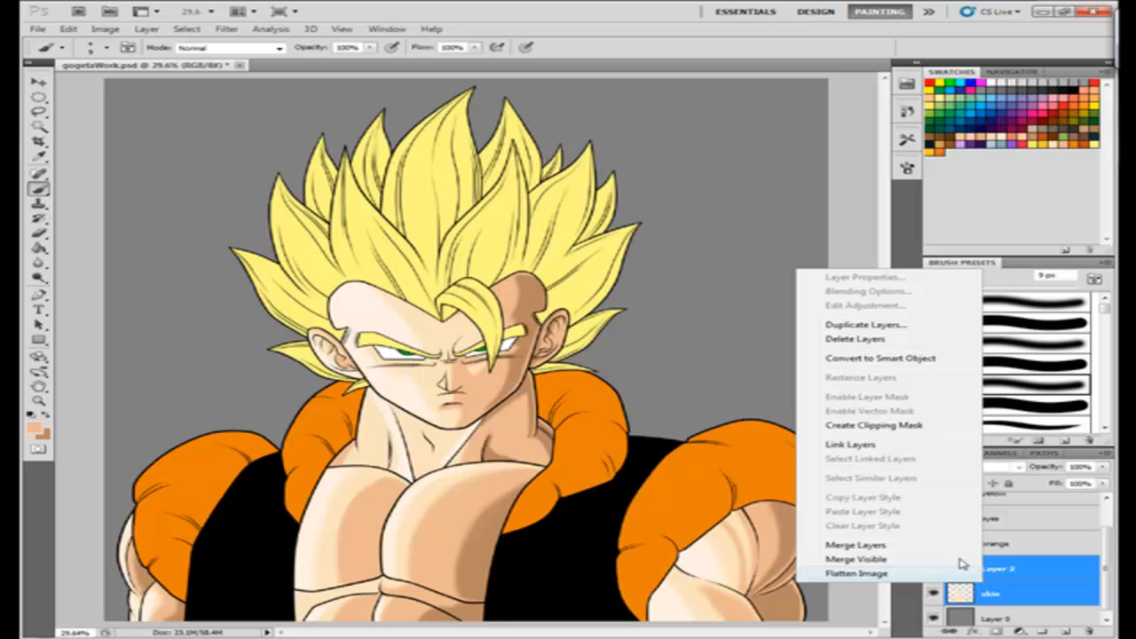
left_click(882, 551)
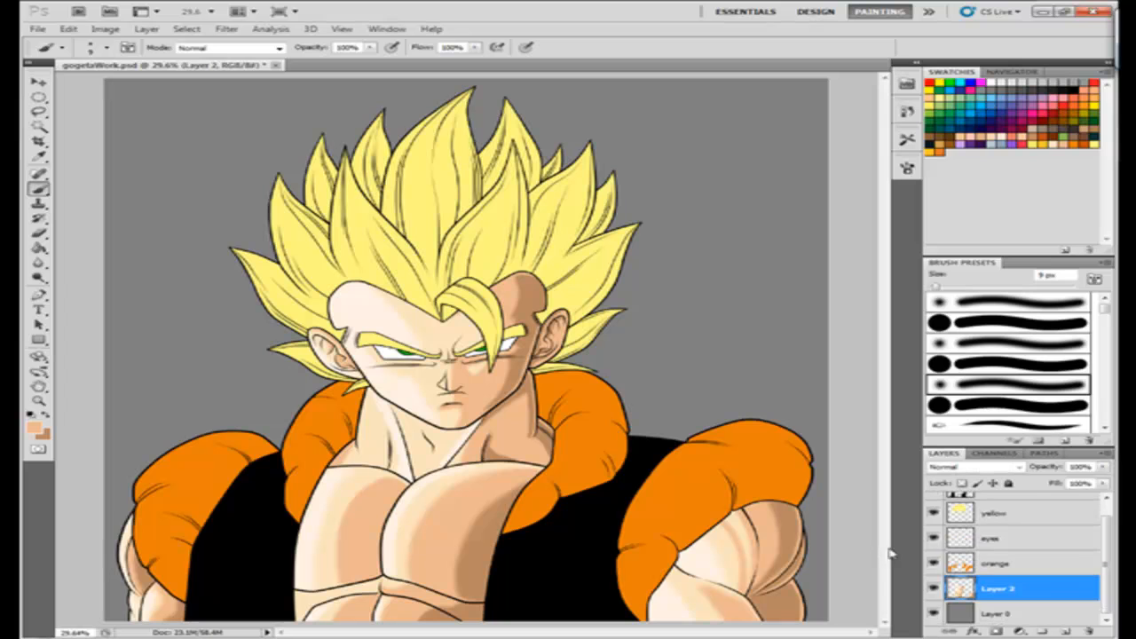
Add a new layer directly above the orange layer for the clothing shading.
left_click(994, 565)
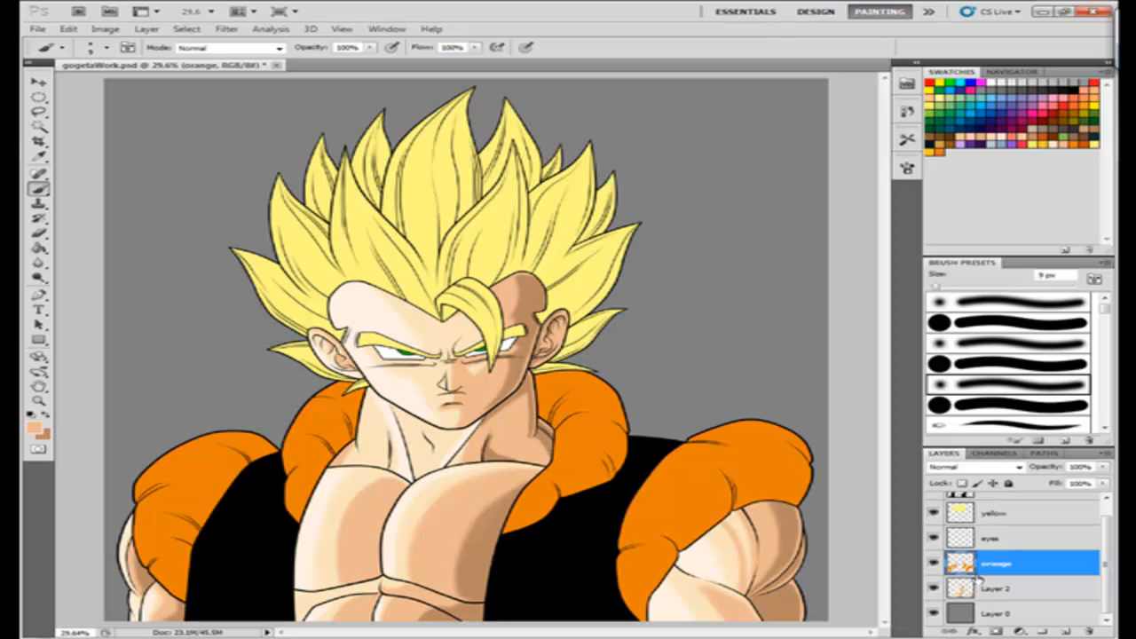
left_click(961, 562, "ctrl")
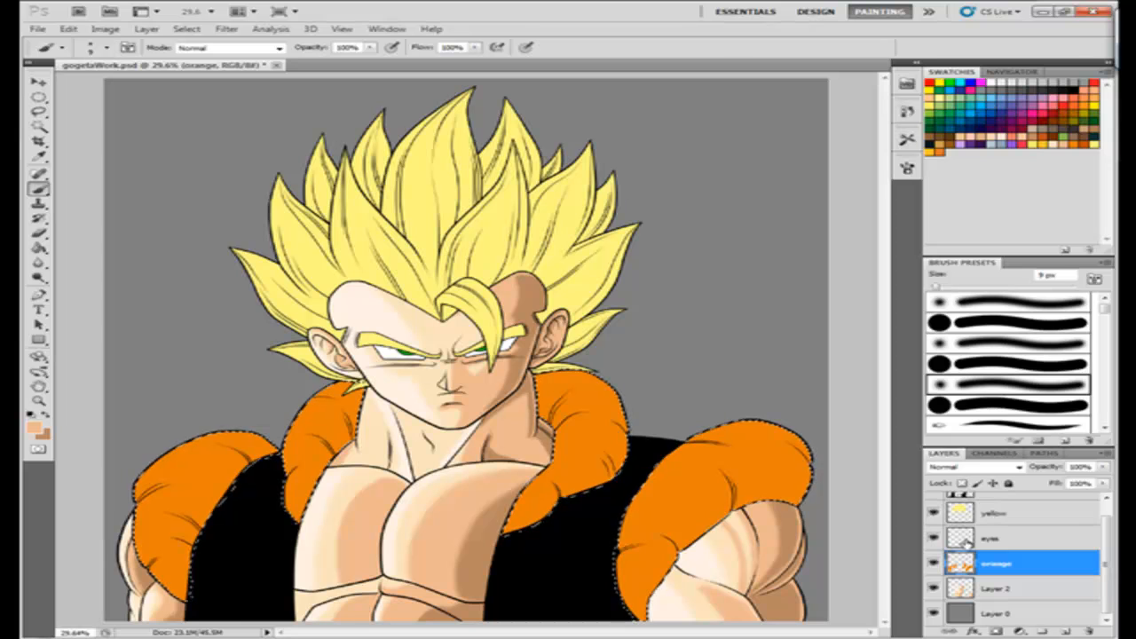
key("ctrl+d")
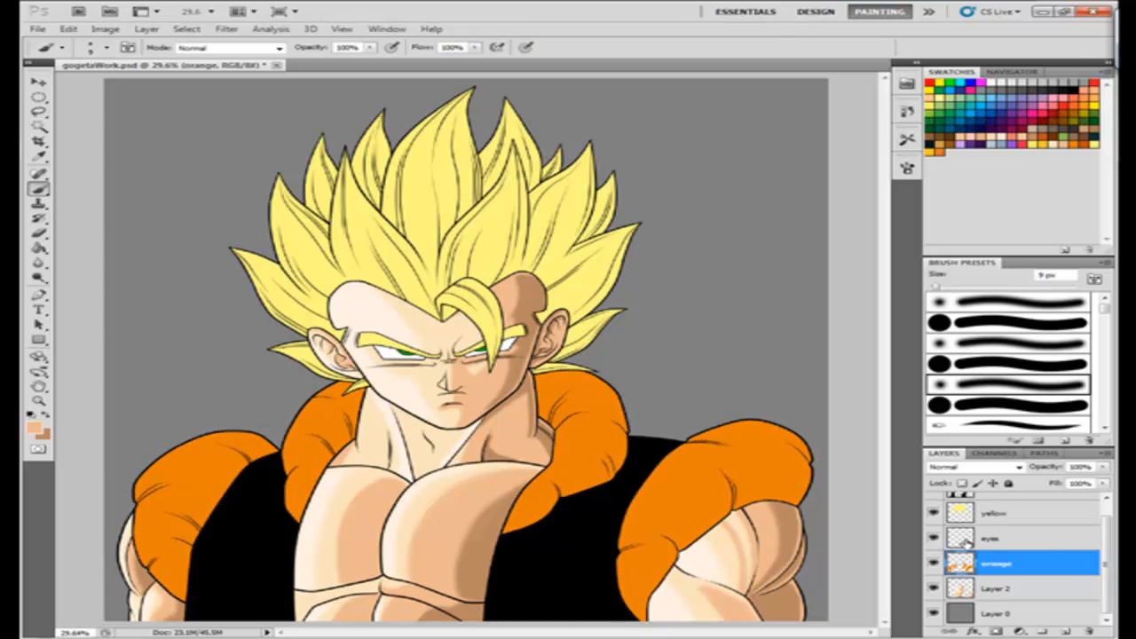
left_click(1070, 631)
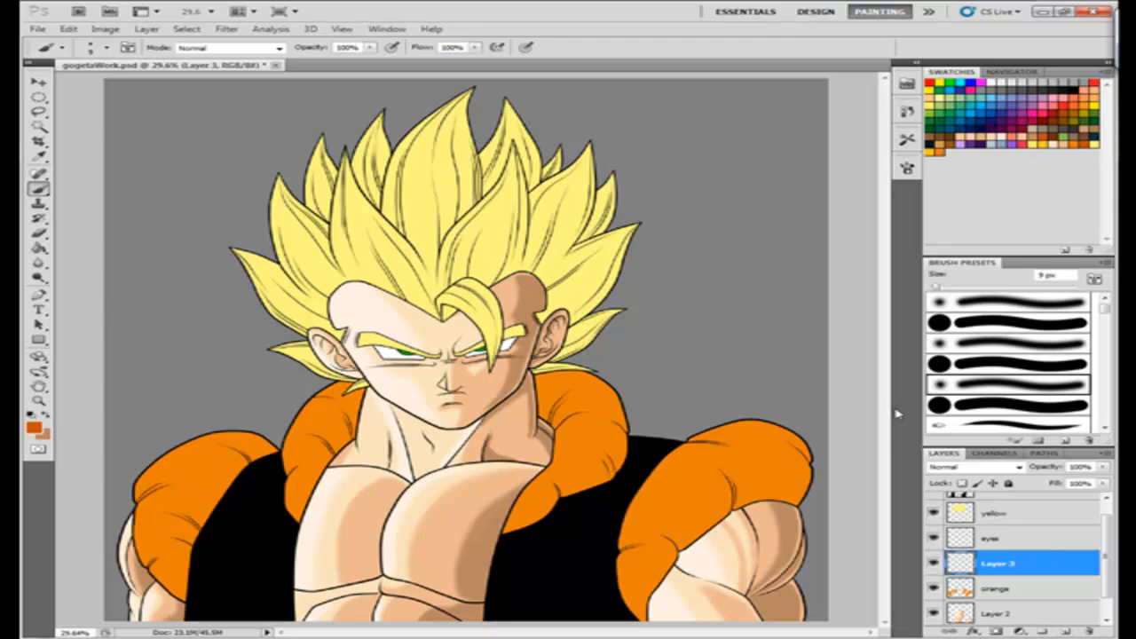
Paint dark orange shadows on the collar and sleeves with a soft brush enlarged from 30 to 100 px.
key("ctrl+plus")
left_click_drag(888, 365, 886, 387)
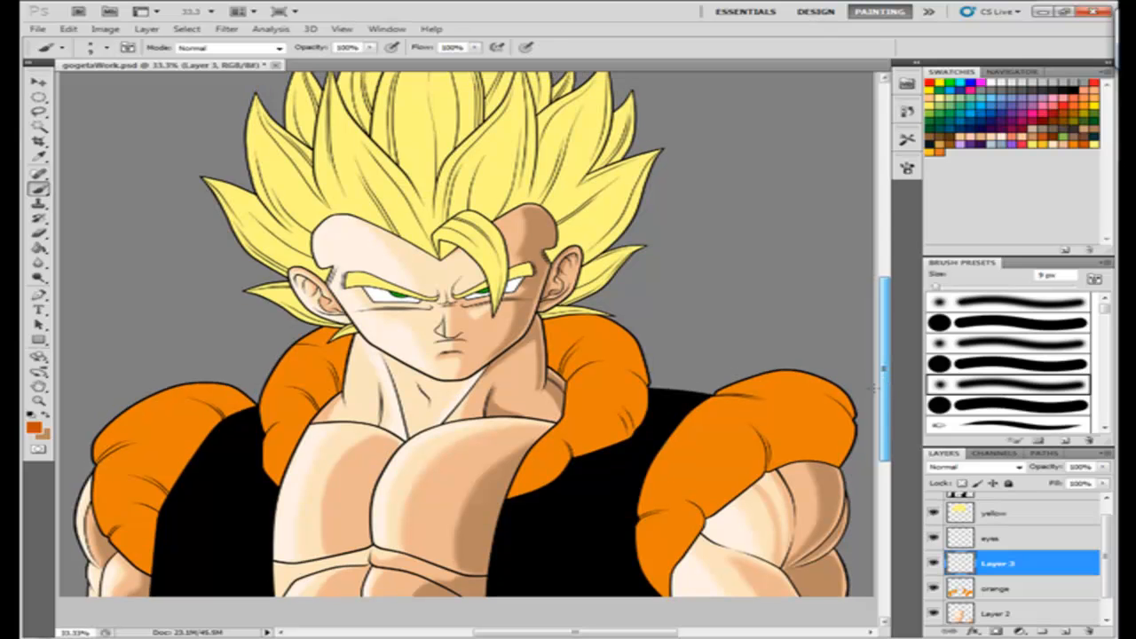
left_click_drag(596, 634, 582, 632)
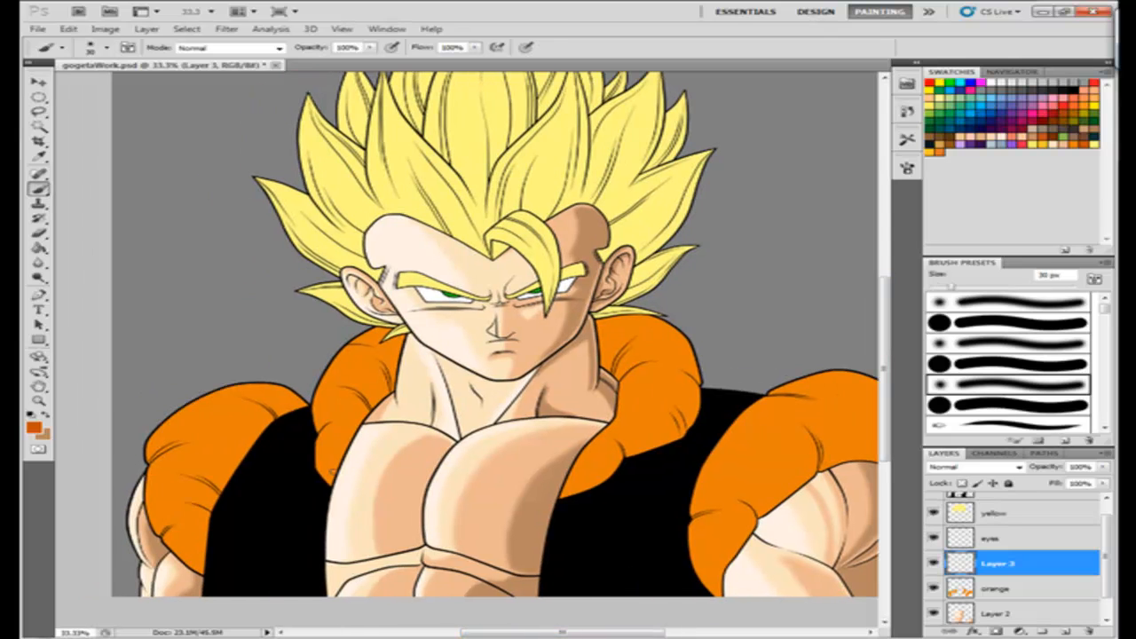
key("bracketright")
key("bracketright")
key("bracketright")
key("bracketright")
key("bracketright")
key("bracketright")
key("bracketright")
key("bracketright")
key("bracketright")
key("bracketright")
left_click_drag(691, 352, 698, 421)
left_click_drag(211, 563, 217, 472)
Choose a deeper reddish orange and add darker shadows along the folds and edges of the collar and both sleeves.
key("ctrl+plus")
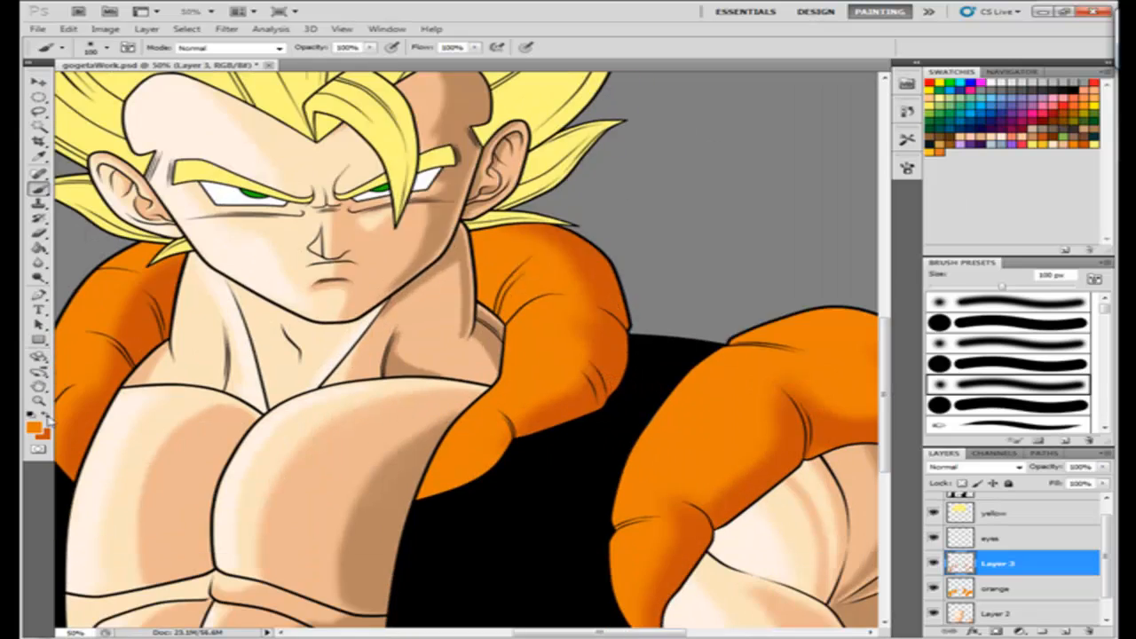
left_click(47, 415)
left_click(34, 428)
key("bracketleft")
key("bracketleft")
left_click_drag(565, 417, 621, 342)
left_click_drag(597, 633, 521, 633)
left_click_drag(302, 404, 233, 594)
left_click_drag(524, 633, 642, 633)
left_click_drag(706, 359, 525, 449)
left_click_drag(497, 487, 451, 566)
Set the foreground to a pale cream and paint highlights on the left sleeve and left collar, starting with a 40 px brush.
left_click(46, 416)
left_click_drag(647, 633, 527, 633)
left_click(34, 428)
left_click_drag(222, 478, 289, 345)
left_click_drag(297, 306, 417, 267)
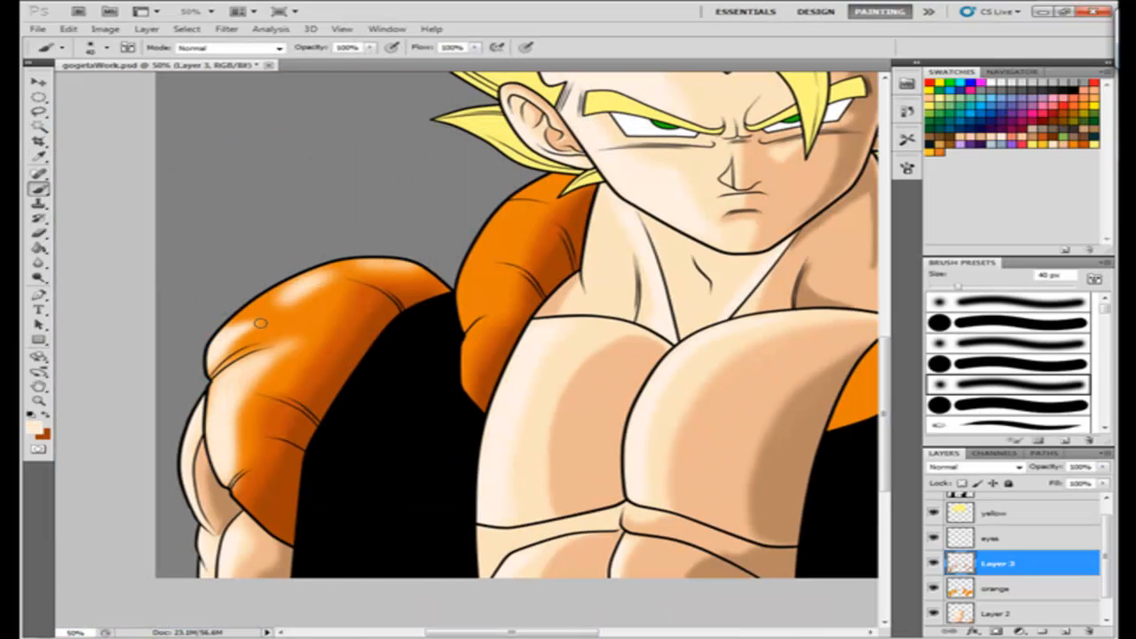
left_click_drag(513, 633, 532, 633)
key("bracketright")
left_click_drag(377, 384, 388, 327)
left_click_drag(431, 209, 389, 255)
Paint pale cream highlights on the right collar and right sleeve, enlarging the soft brush to 60 px.
left_click_drag(532, 633, 576, 633)
left_click_drag(596, 345, 550, 417)
left_click_drag(664, 232, 634, 311)
left_click_drag(650, 197, 625, 223)
left_click_drag(576, 633, 617, 633)
left_click_drag(574, 456, 541, 508)
key("bracketright")
key("bracketright")
mouse_move(561, 378)
left_mouse_down()
mouse_move(639, 308)
mouse_move(719, 288)
left_mouse_up()
left_click_drag(679, 261, 813, 252)
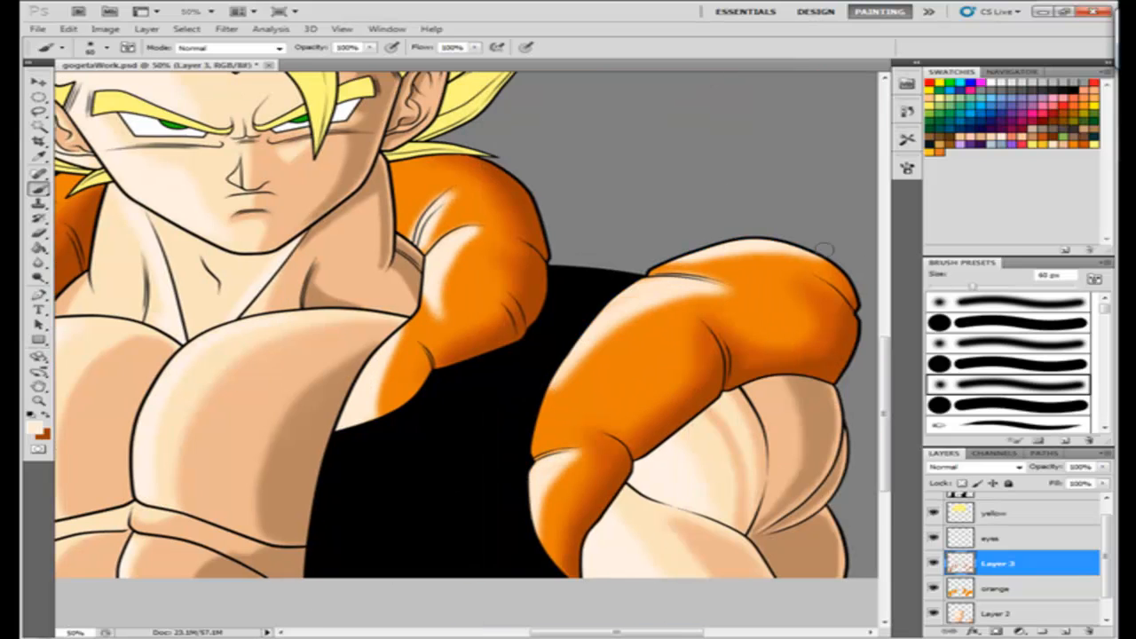
Sample the sleeve's orange and soften the highlight edges on the right collar and sleeve with a 60 px brush.
left_click(801, 287, "alt")
scroll(801, 287, "down", 1)
left_click_drag(681, 633, 624, 633)
scroll(650, 533, "up", 2)
mouse_move(680, 220)
left_mouse_down()
mouse_move(703, 332)
mouse_move(603, 394)
left_mouse_up()
left_click_drag(614, 633, 649, 633)
left_click_drag(762, 362, 743, 410)
left_click_drag(638, 371, 535, 464)
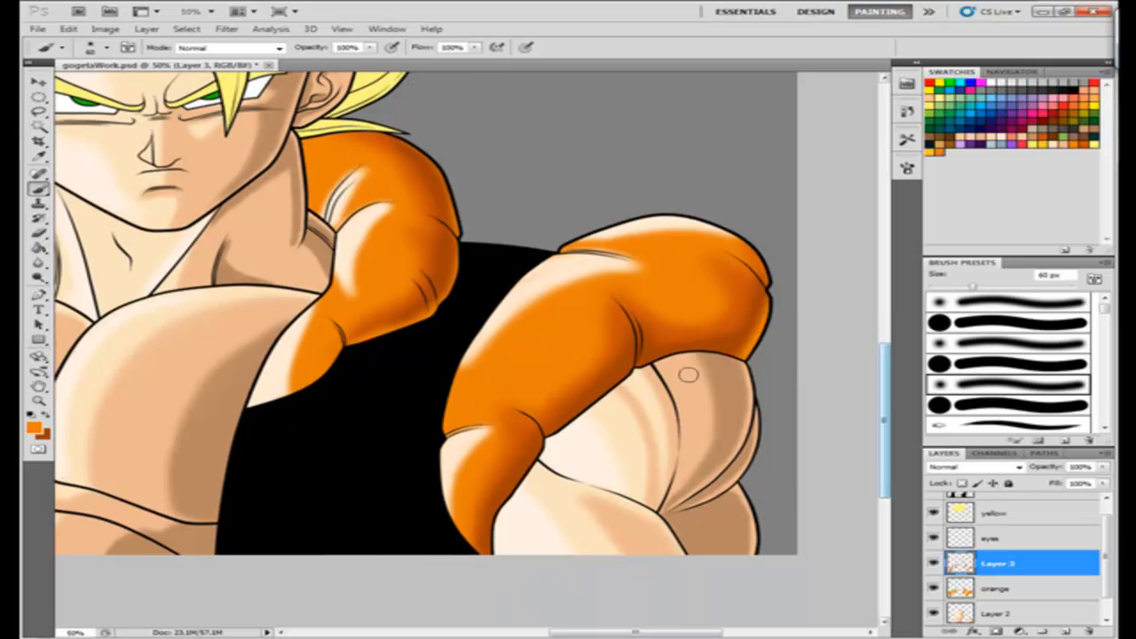
Merge Layer 3 with the orange layer.
left_click_drag(660, 633, 590, 633)
key("ctrl+0")
left_click(999, 591, "ctrl")
right_click(994, 590)
left_click(852, 547)
Add a new layer above the yellow layer and choose a golden orange swatch for the hair shadows.
left_click(996, 530)
left_click(1066, 632)
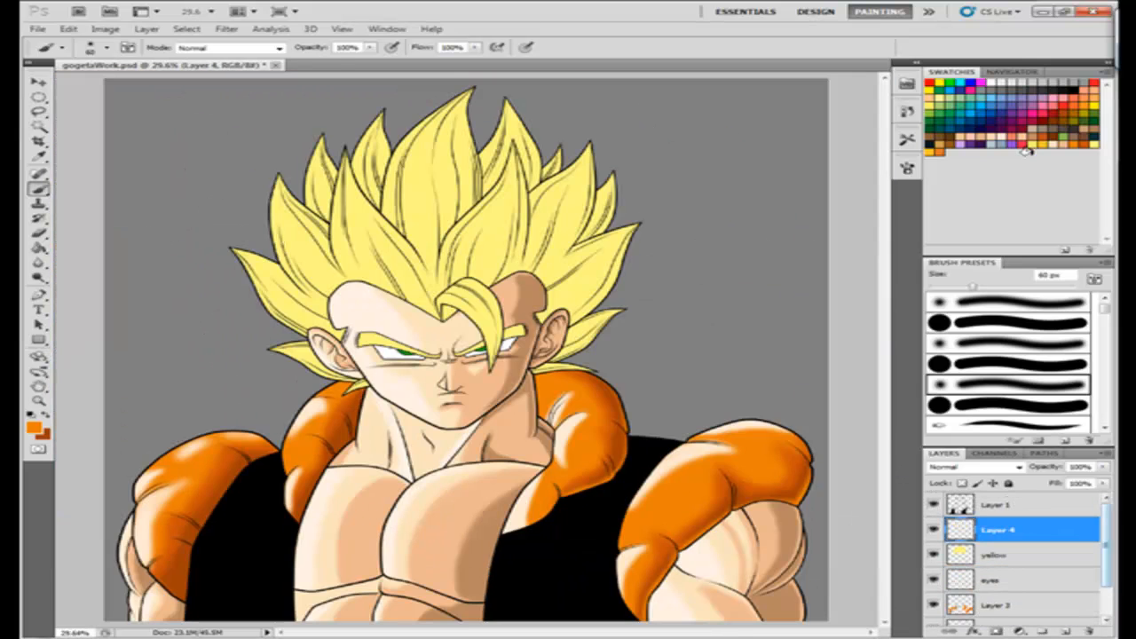
left_click(930, 152)
Paint golden orange shadows on the left hair spikes with a reduced soft brush.
key("ctrl+plus")
key("ctrl+plus")
left_click_drag(887, 384, 886, 351)
key("ctrl+plus")
key("bracketleft")
key("bracketleft")
key("bracketleft")
mouse_move(266, 182)
left_mouse_down()
mouse_move(373, 298)
mouse_move(396, 383)
left_mouse_up()
mouse_move(397, 384)
left_mouse_down()
mouse_move(322, 281)
mouse_move(366, 318)
mouse_move(362, 169)
left_mouse_up()
scroll(378, 284, "up", 2)
left_click_drag(480, 307, 494, 113)
Shade the edges and strand lines of the tall upper hair spikes in golden orange with a smaller brush.
scroll(778, 315, "right", 2)
scroll(779, 315, "up", 1)
key("bracketleft")
mouse_move(554, 514)
left_mouse_down()
mouse_move(515, 279)
mouse_move(530, 190)
left_mouse_up()
mouse_move(562, 478)
left_mouse_down()
mouse_move(555, 249)
mouse_move(607, 135)
left_mouse_up()
mouse_move(608, 373)
left_mouse_down()
mouse_move(614, 132)
mouse_move(641, 338)
left_mouse_up()
scroll(578, 497, "right", 2)
mouse_move(476, 518)
left_mouse_down()
mouse_move(434, 432)
mouse_move(413, 218)
left_mouse_up()
key("bracketleft")
left_click_drag(412, 217, 396, 362)
Paint broader golden orange shadows on the upper hair spikes with a larger soft brush.
left_click_drag(533, 266, 449, 267)
key("bracketright")
key("bracketright")
mouse_move(552, 111)
left_mouse_down()
mouse_move(612, 230)
mouse_move(629, 309)
left_mouse_up()
left_click_drag(555, 120, 619, 262)
left_click_drag(673, 219, 639, 297)
left_click_drag(444, 267, 561, 224)
Shade the large front spike above the left forehead and the gap beneath the curled forelock in golden orange.
key("bracketleft")
key("bracketleft")
mouse_move(306, 202)
left_mouse_down()
mouse_move(340, 444)
mouse_move(361, 467)
left_mouse_up()
left_click_drag(442, 513, 333, 330)
scroll(444, 427, "down", 1)
mouse_move(528, 490)
left_mouse_down()
mouse_move(544, 506)
mouse_move(422, 344)
mouse_move(504, 499)
left_mouse_up()
key("bracketright")
left_click_drag(488, 467, 348, 261)
left_click_drag(313, 187, 499, 437)
Shade the right eyebrow in golden orange with a soft 25 px brush.
key("ctrl+plus")
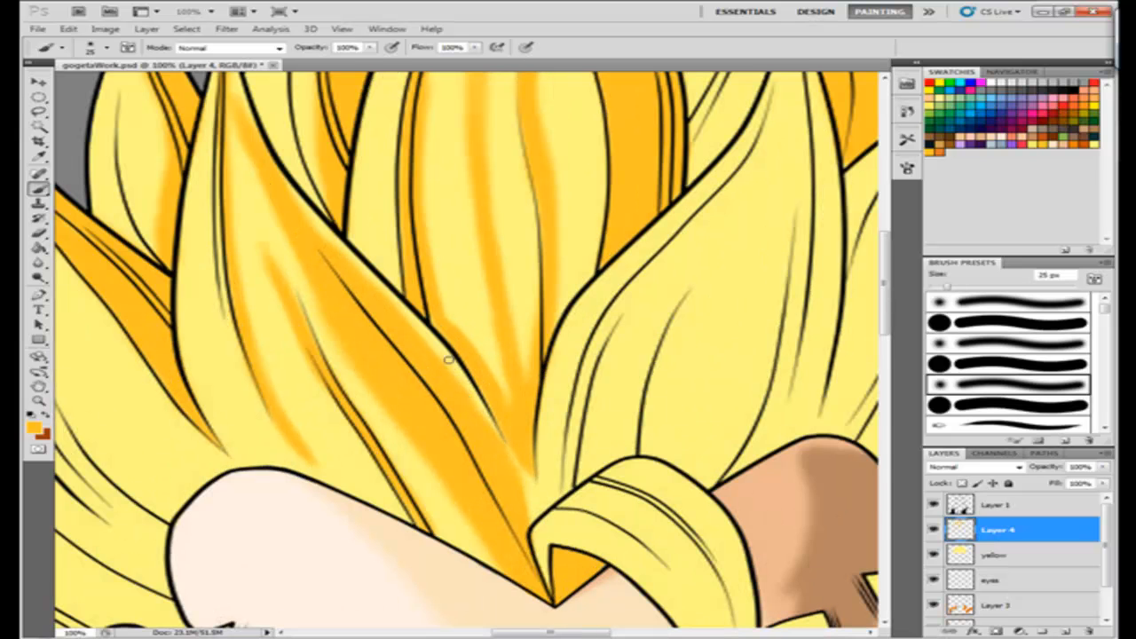
scroll(440, 350, "up", 2)
left_click_drag(693, 432, 525, 94)
left_click_drag(446, 470, 526, 437)
left_click_drag(596, 403, 661, 389)
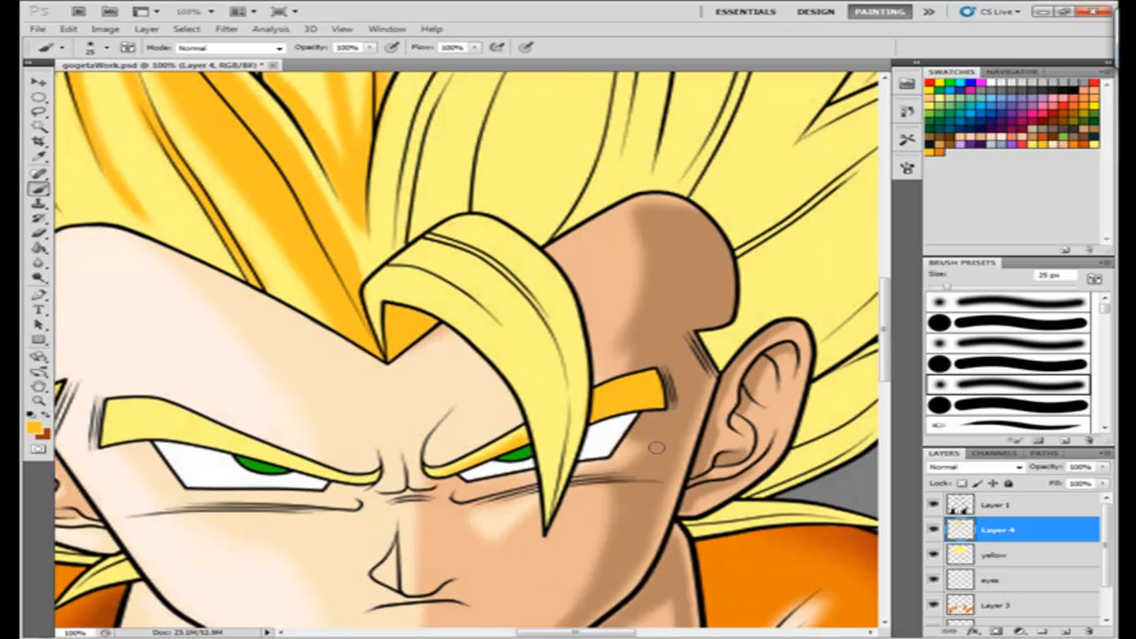
Paint golden orange shadows along the curled forelock hanging over the face with a slightly larger brush.
key("bracketright")
key("bracketright")
left_click_drag(435, 236, 551, 514)
left_click_drag(571, 333, 444, 230)
left_click_drag(399, 268, 517, 350)
Paint a broad golden orange shadow down the right side of the front spike above the forelock.
scroll(444, 338, "up", 4)
scroll(444, 355, "up", 3)
left_click_drag(507, 299, 404, 531)
scroll(447, 497, "up", 2)
mouse_move(627, 129)
left_mouse_down()
mouse_move(660, 323)
mouse_move(632, 404)
left_mouse_up()
left_click_drag(634, 364, 551, 603)
left_click_drag(654, 230, 641, 533)
left_click_drag(619, 260, 577, 543)
Add thin golden orange strand shadows to the left part of that spike with a soft 15 px brush.
left_click_drag(885, 262, 885, 271)
key("bracketleft")
key("bracketleft")
left_click_drag(561, 316, 475, 529)
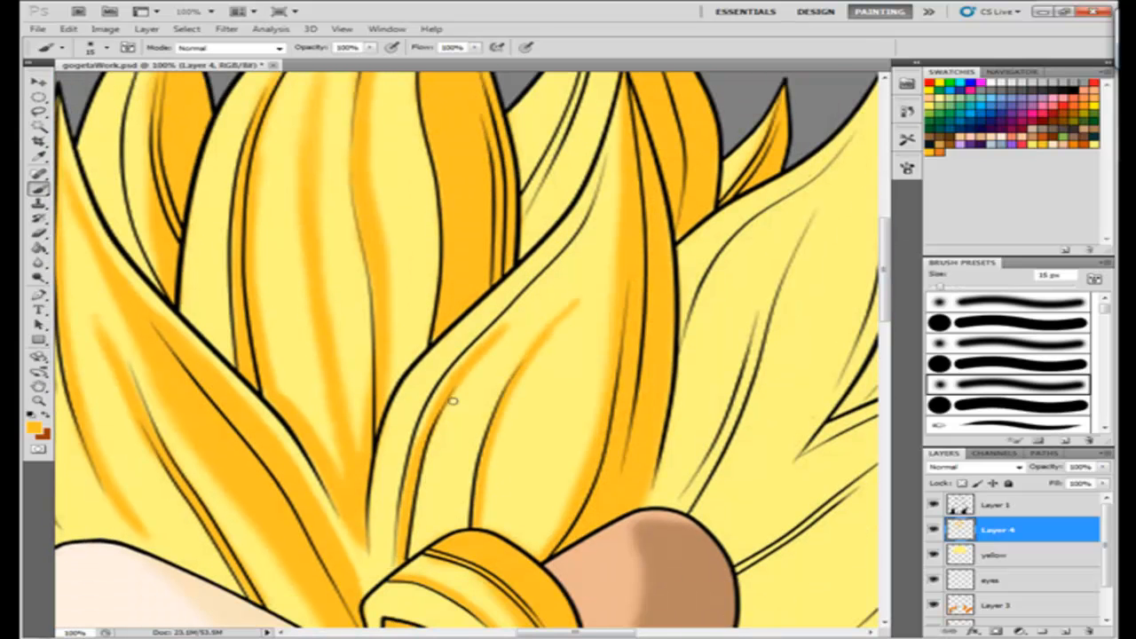
Paint thin golden orange strand shadows on the hair spikes right of the front spike with the soft 15 px brush.
scroll(584, 413, "up", 5)
left_click_drag(600, 168, 525, 418)
left_click_drag(601, 277, 517, 448)
key("ctrl+minus")
left_click_drag(737, 385, 609, 215)
Paint broad golden orange shadows down the large right-hand hair spikes with a considerably larger soft brush.
key("bracketright")
key("bracketright")
key("bracketright")
key("bracketright")
key("bracketright")
key("bracketright")
left_click_drag(622, 133, 505, 435)
mouse_move(613, 164)
left_mouse_down()
mouse_move(515, 390)
mouse_move(526, 391)
left_mouse_up()
left_click_drag(664, 304, 595, 351)
left_click_drag(672, 200, 622, 337)
Fill the shadow areas of the lower hair spikes around the ear on the right with golden orange.
left_click_drag(886, 354, 886, 382)
mouse_move(723, 198)
left_mouse_down()
mouse_move(672, 243)
mouse_move(550, 404)
left_mouse_up()
key("bracketright")
left_click_drag(886, 347, 886, 359)
left_click_drag(686, 337, 555, 437)
left_click_drag(622, 465, 515, 460)
Shade the lower right hair spikes behind the ear in a darker orange swatch colour with a soft 30 px brush.
mouse_move(886, 355)
left_mouse_down()
mouse_move(888, 317)
mouse_move(888, 341)
left_mouse_up()
left_click(940, 152)
key("bracketleft")
key("bracketleft")
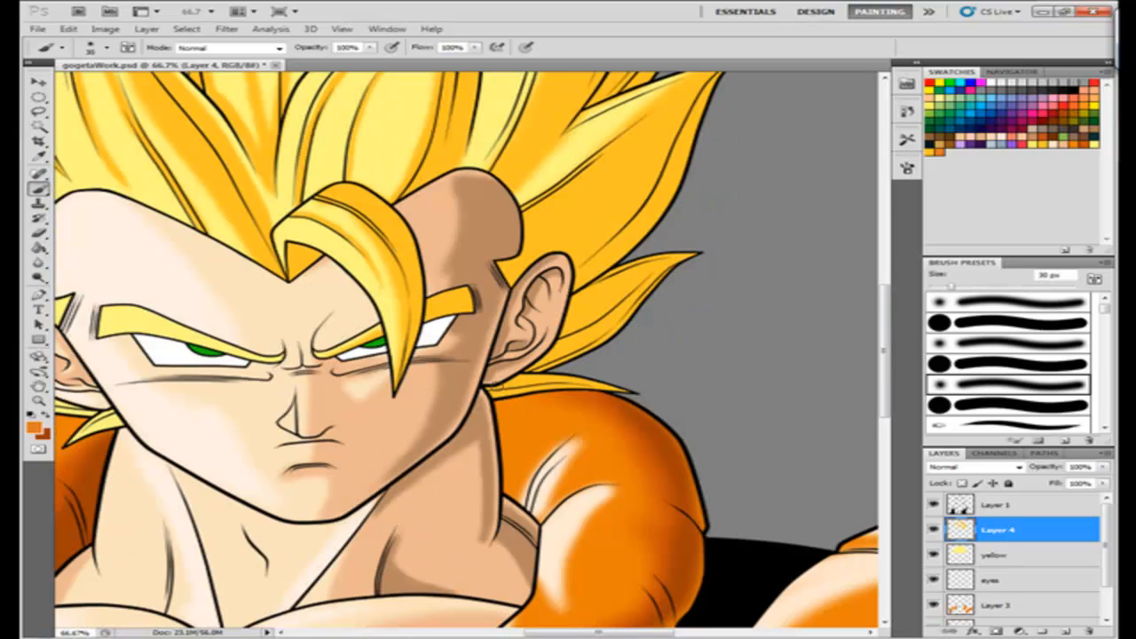
mouse_move(692, 257)
left_mouse_down()
mouse_move(542, 366)
mouse_move(573, 307)
left_mouse_up()
left_click_drag(886, 351, 886, 308)
left_click_drag(615, 382, 532, 436)
left_click_drag(633, 357, 546, 423)
left_click_drag(728, 241, 575, 465)
left_click_drag(612, 388, 526, 392)
Add darker orange shadows to the upper right hair spikes with a slightly smaller soft brush.
left_click_drag(886, 307, 886, 280)
key("bracketleft")
left_click_drag(658, 355, 590, 392)
left_click_drag(677, 256, 641, 364)
left_click_drag(673, 234, 620, 374)
mouse_move(620, 169)
left_mouse_down()
mouse_move(618, 222)
mouse_move(566, 408)
left_mouse_up()
left_click_drag(625, 291, 546, 431)
left_click_drag(886, 280, 886, 265)
left_click_drag(554, 248, 536, 305)
Deepen the right sides of the tall central spikes, front spike and forelock with darker orange using a soft 30 px brush.
key("bracketright")
mouse_move(486, 341)
left_mouse_down()
mouse_move(498, 237)
mouse_move(431, 142)
left_mouse_up()
left_click_drag(598, 633, 585, 633)
left_click_drag(886, 327, 886, 344)
left_click_drag(519, 459, 548, 310)
left_click_drag(548, 248, 541, 414)
left_click_drag(886, 282, 886, 340)
mouse_move(467, 264)
left_mouse_down()
mouse_move(446, 238)
mouse_move(484, 391)
left_mouse_up()
left_click_drag(544, 343, 525, 352)
Paint pale cream highlights along the left edges and strands of the left and front hair spikes with a soft 25 px brush.
left_click_drag(585, 633, 544, 633)
left_click_drag(886, 340, 886, 270)
mouse_move(667, 352)
left_mouse_down()
mouse_move(658, 240)
mouse_move(667, 290)
left_mouse_up()
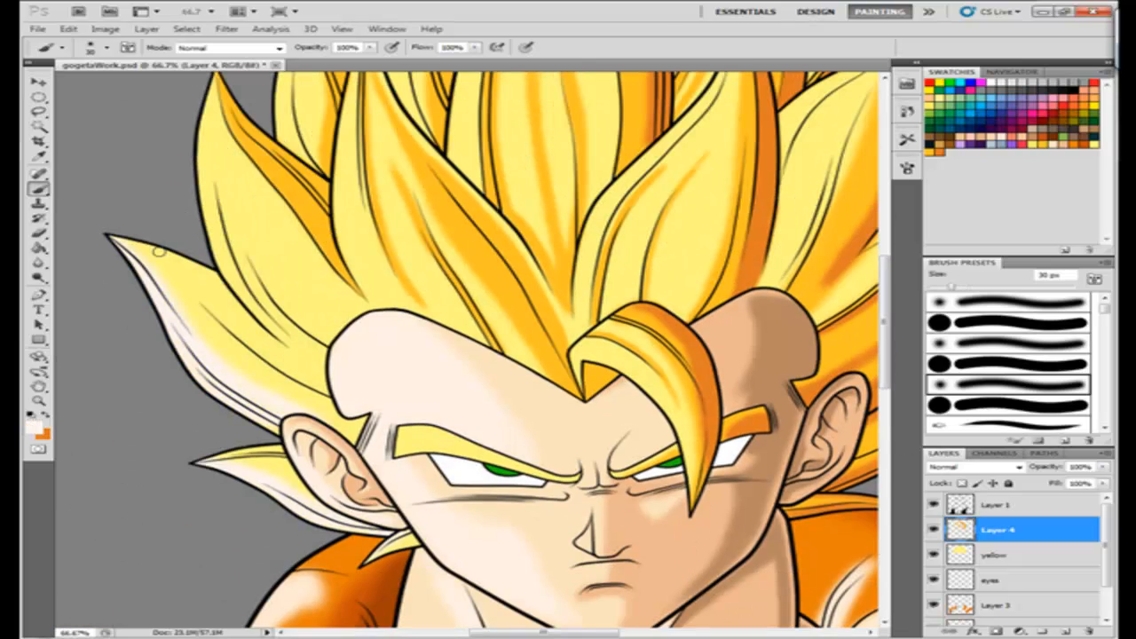
scroll(282, 269, "up", 5)
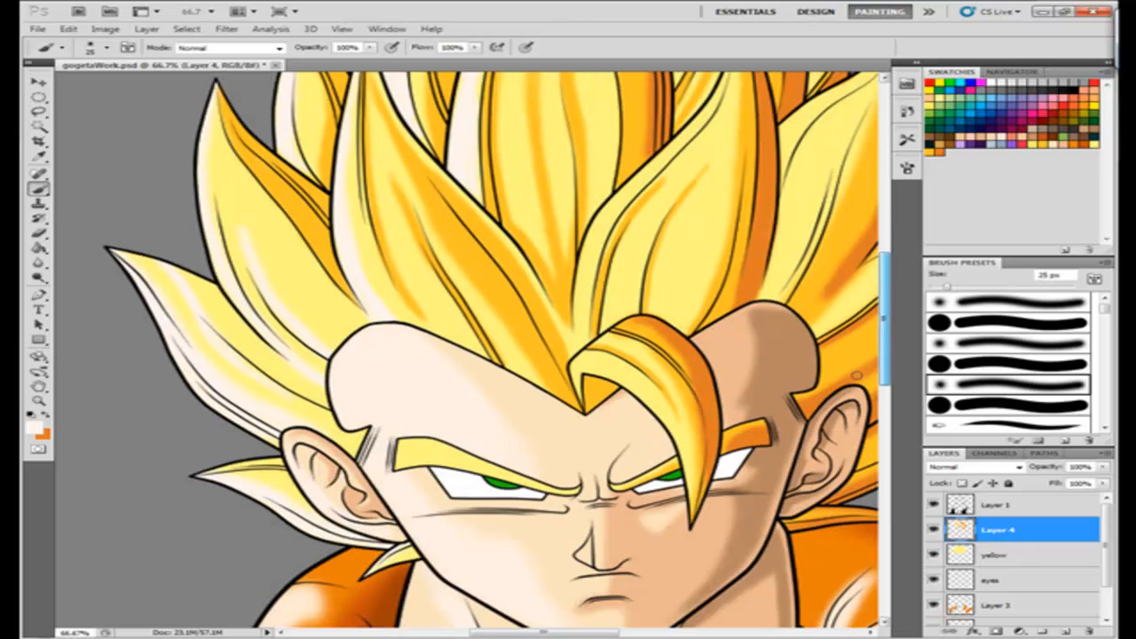
scroll(599, 337, "up", 6)
key("]")
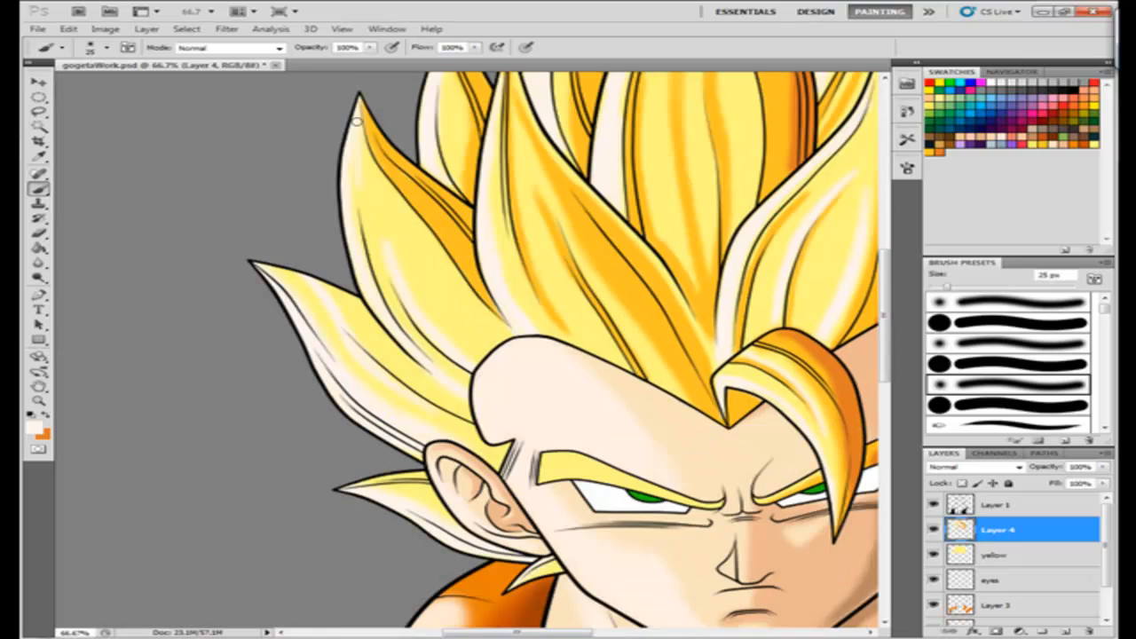
Add pale cream highlights to the left sides of the upper hair spikes with a soft 20 px brush.
scroll(607, 403, "up", 2)
scroll(606, 402, "up", 4)
key("[")
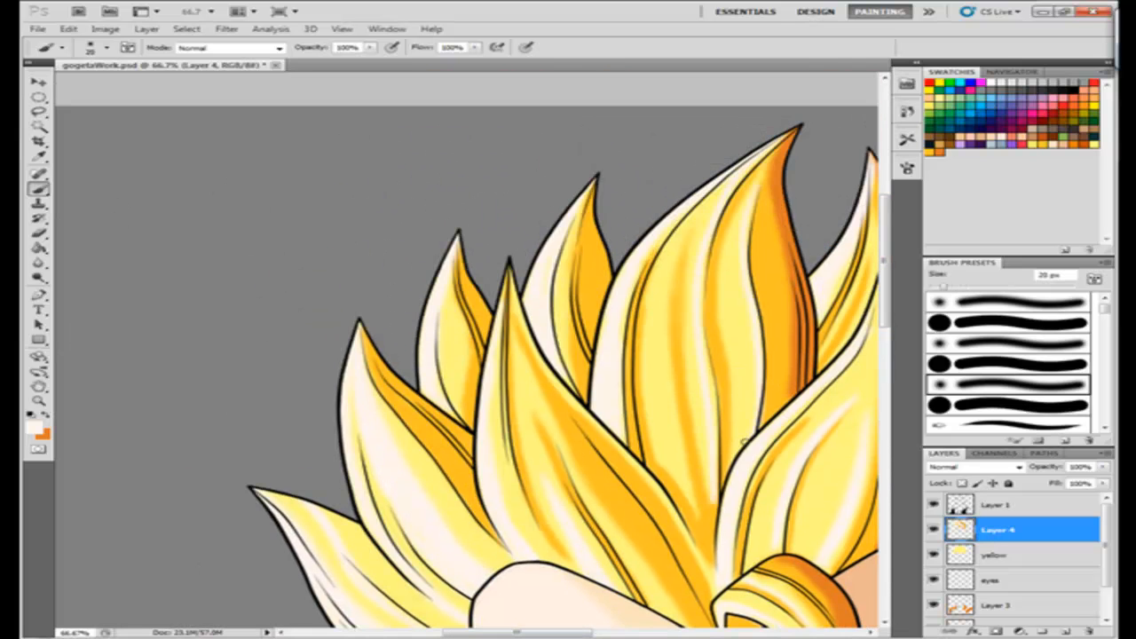
key("ctrl+0")
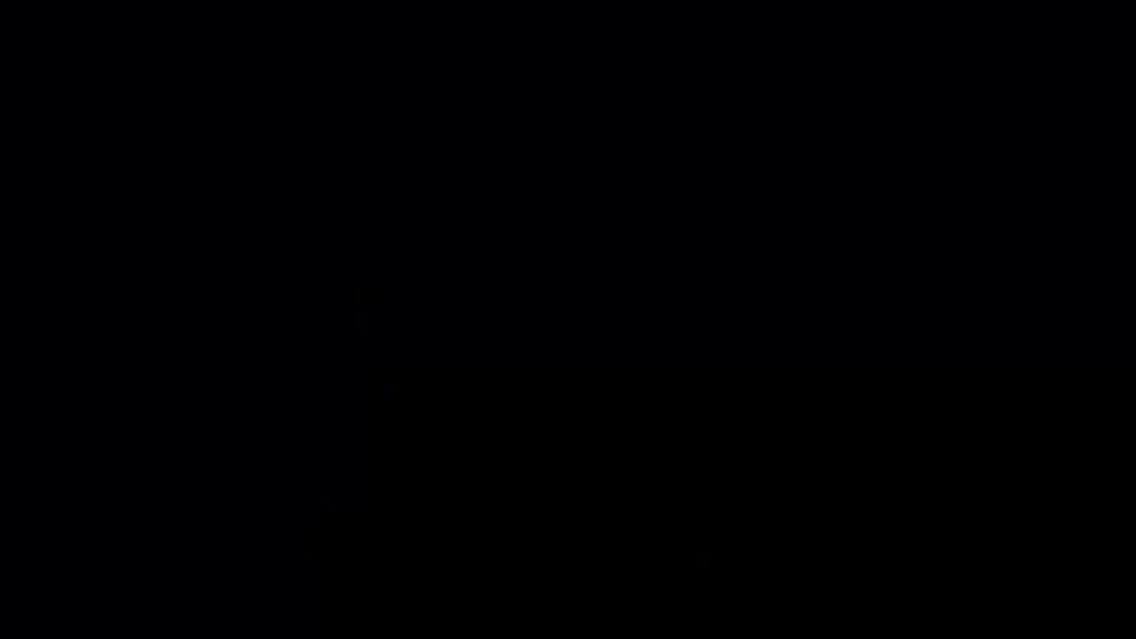